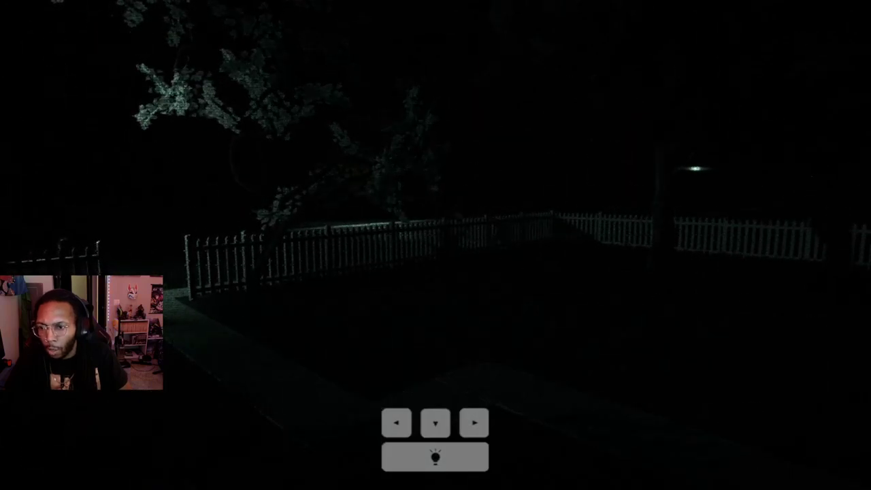
Flick the yard light on and off, then open the two bedroom doors.
{"action": "key", "text": "space"}
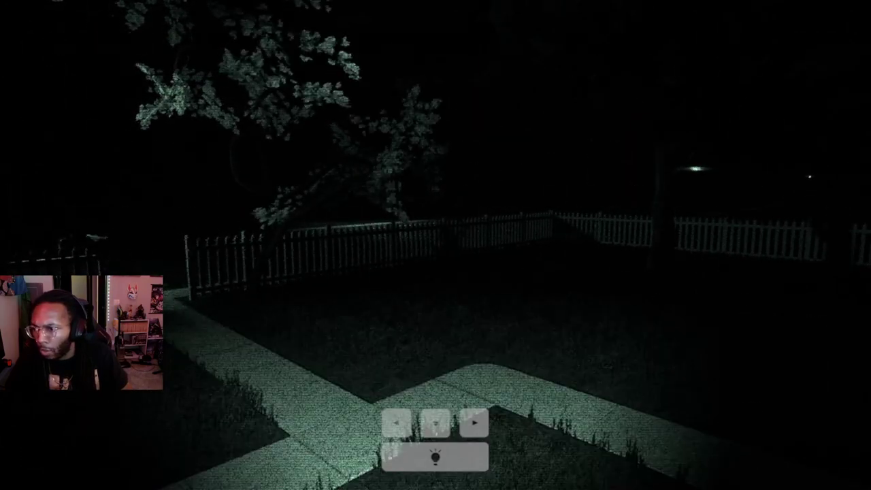
{"action": "key", "text": "space"}
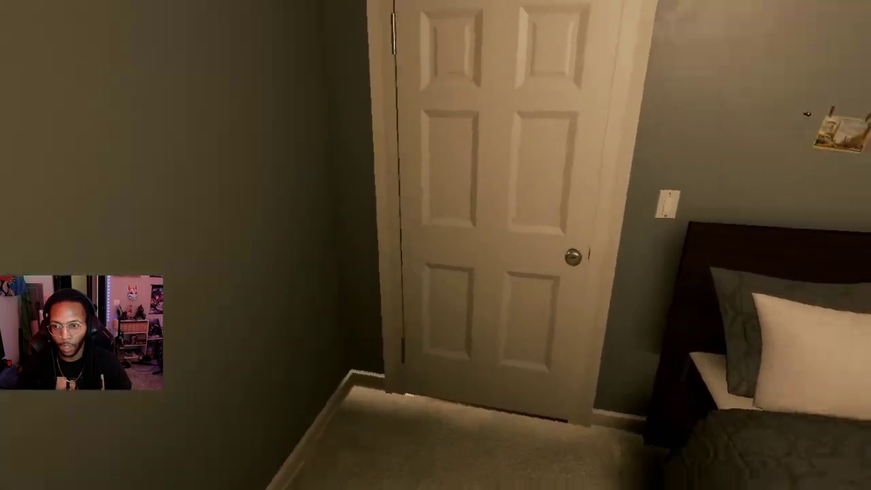
{"action": "left_click", "coordinate": [435, 245]}
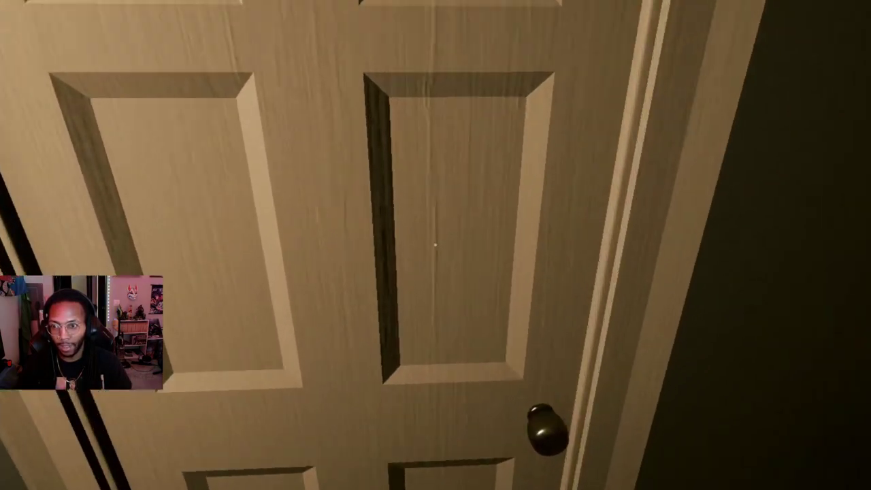
{"action": "left_click", "coordinate": [435, 245]}
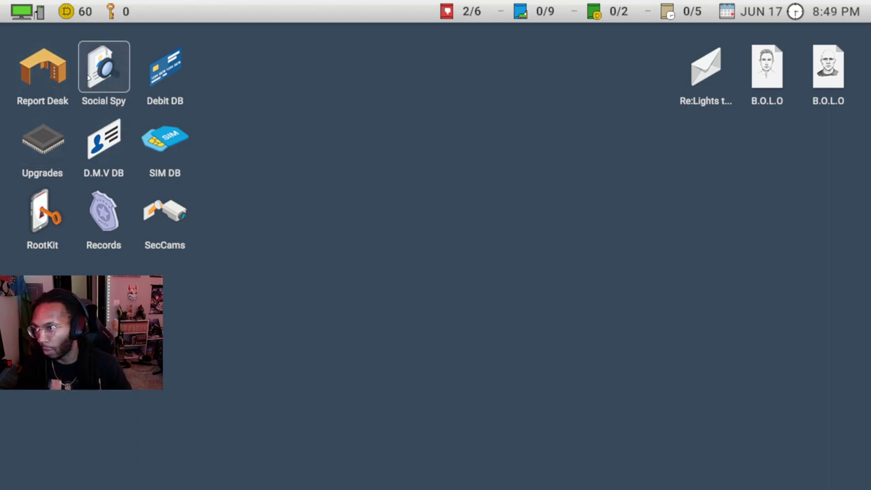
Pull Sandra Betts's suspicious person report from the Report Desk, arrange it, and connect to SecCams.
{"action": "double_click", "coordinate": [50, 76]}
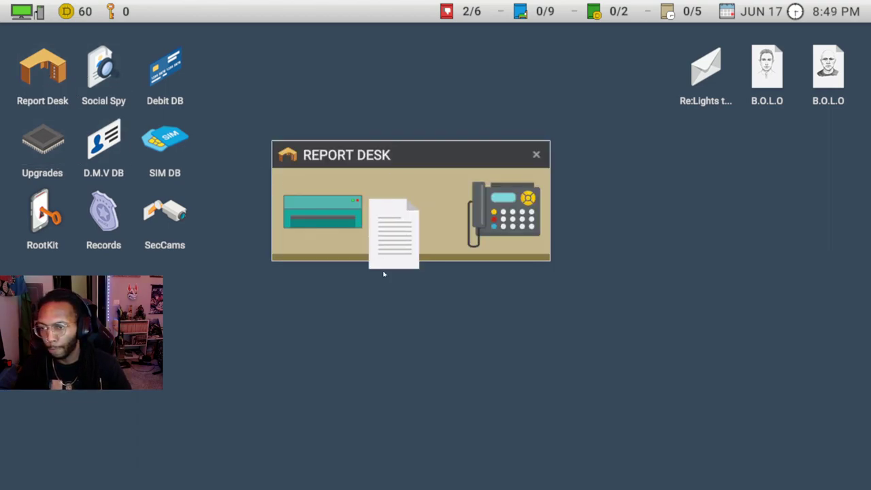
{"action": "left_click_drag", "start_coordinate": [425, 213], "coordinate": [699, 235]}
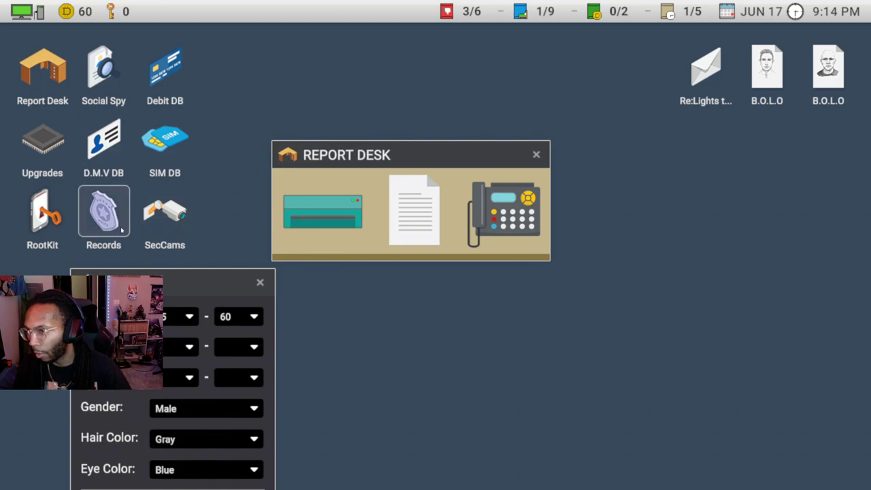
{"action": "left_click_drag", "start_coordinate": [422, 223], "coordinate": [713, 262]}
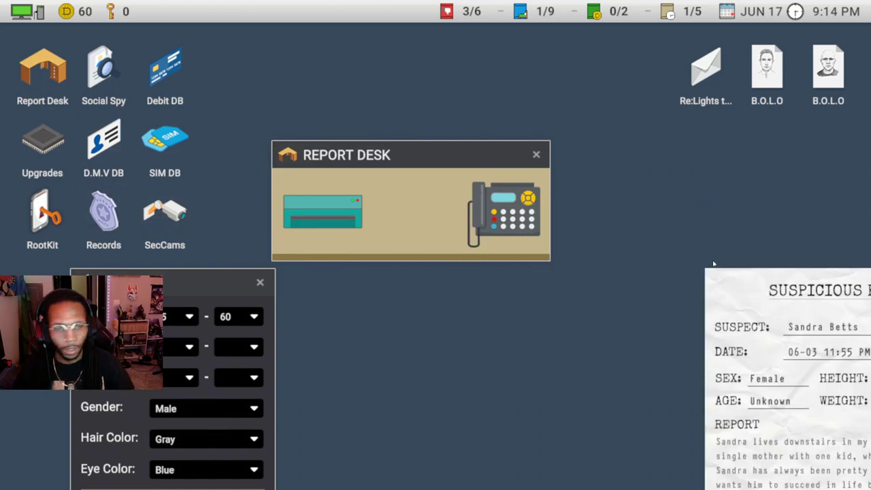
{"action": "left_click_drag", "start_coordinate": [775, 158], "coordinate": [653, 87]}
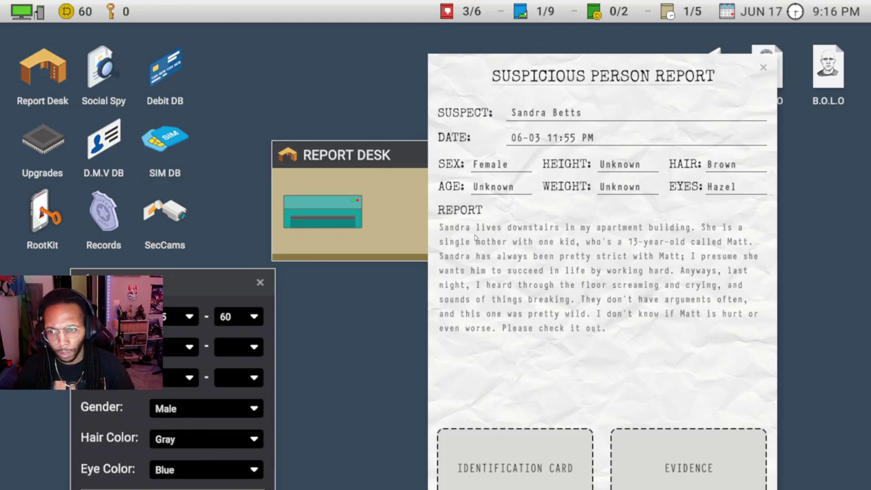
{"action": "left_click_drag", "start_coordinate": [474, 236], "coordinate": [500, 199]}
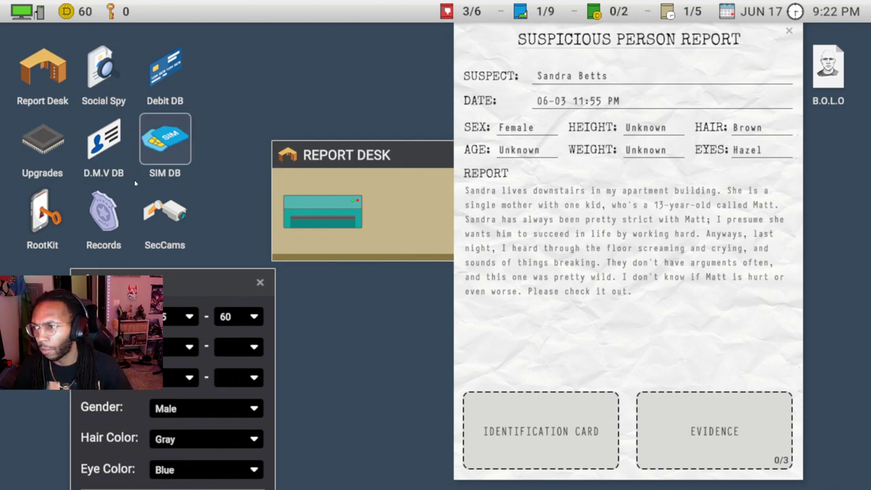
{"action": "left_click", "coordinate": [159, 206]}
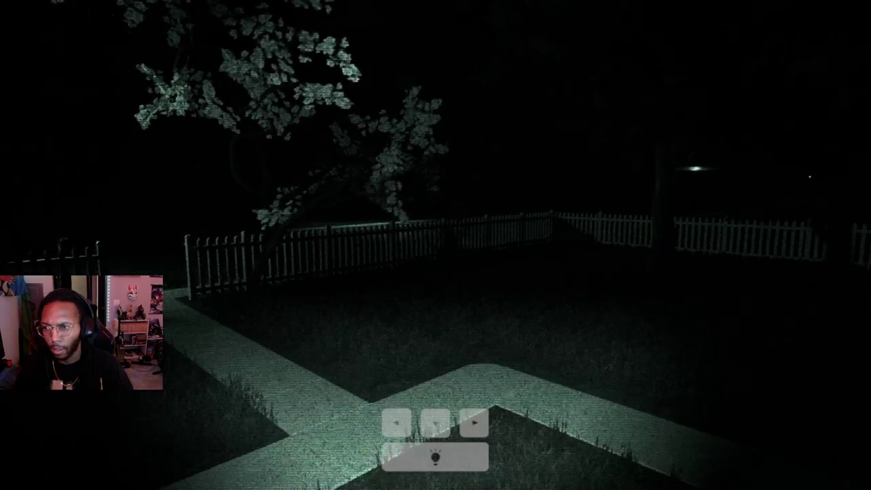
Cycle to the next camera view, then clear the DMV hair colour filter.
{"action": "key", "text": "Right"}
{"action": "key", "text": "Right"}
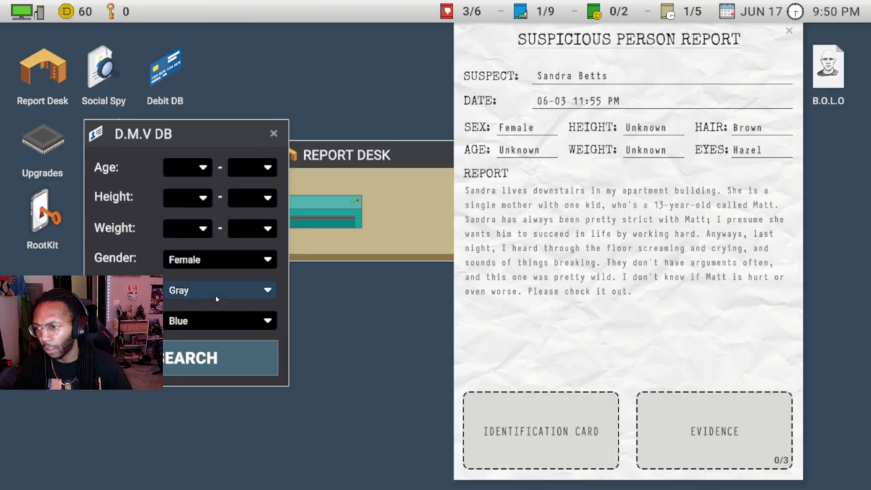
{"action": "left_click", "coordinate": [218, 289]}
Search the DMV database for a female with brown hair and hazel eyes.
{"action": "left_click", "coordinate": [208, 319]}
{"action": "left_click", "coordinate": [208, 337]}
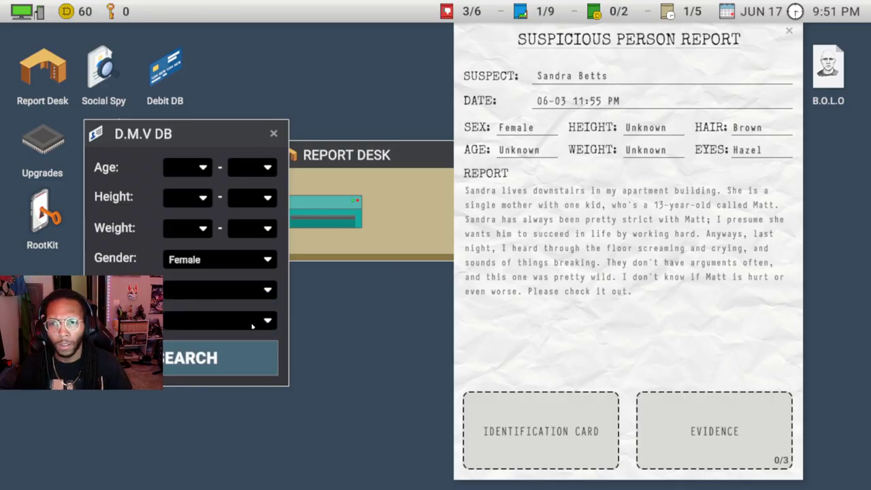
{"action": "left_click", "coordinate": [238, 287]}
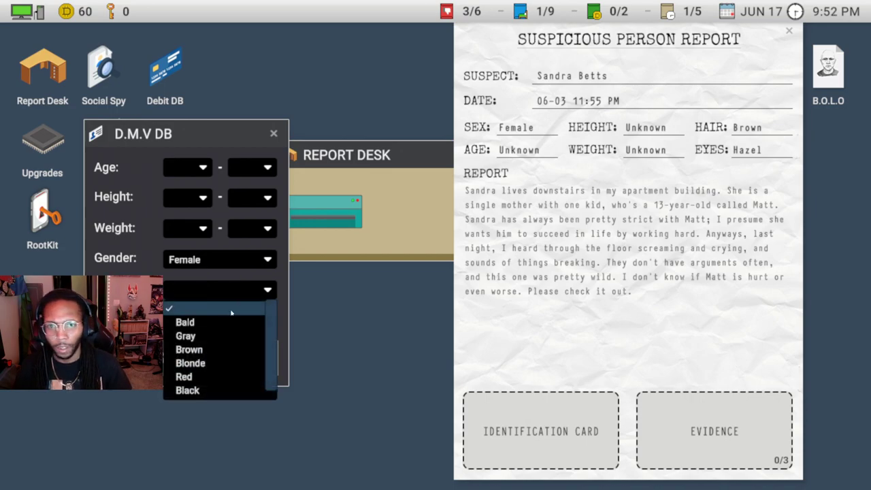
{"action": "left_click", "coordinate": [213, 351]}
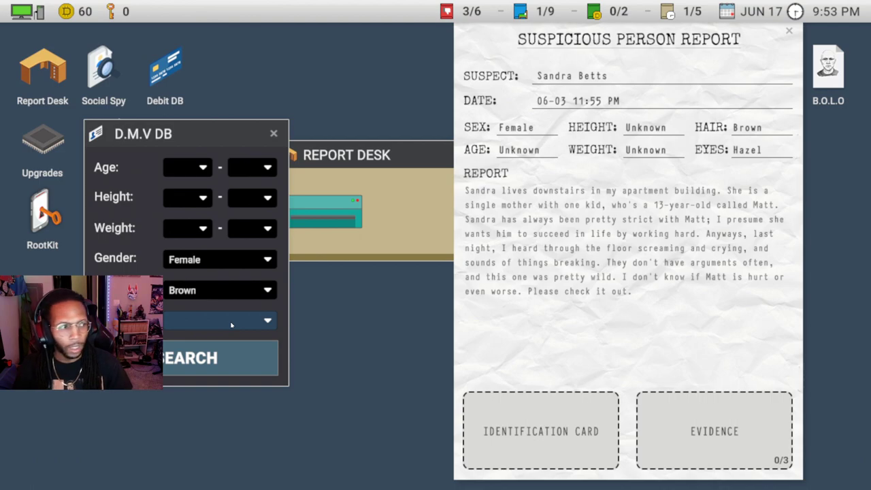
{"action": "left_click", "coordinate": [231, 325]}
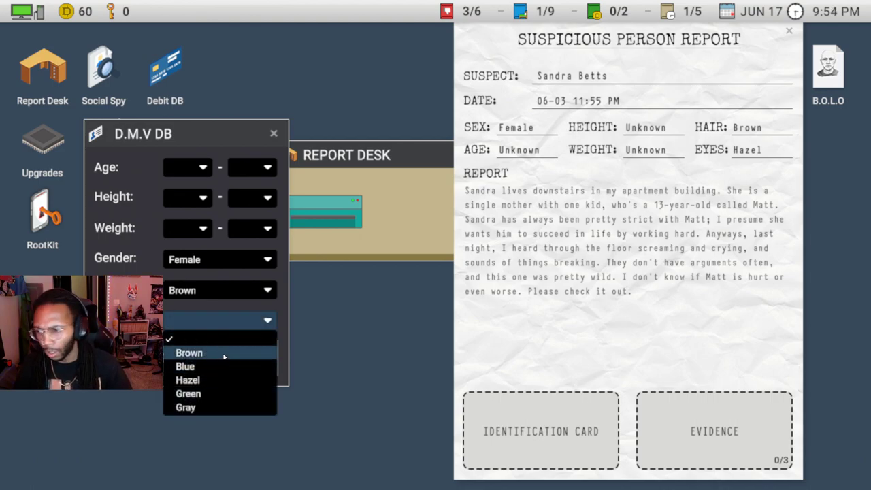
{"action": "left_click", "coordinate": [223, 353]}
{"action": "left_click", "coordinate": [221, 321]}
{"action": "left_click", "coordinate": [218, 380]}
{"action": "left_click", "coordinate": [213, 373]}
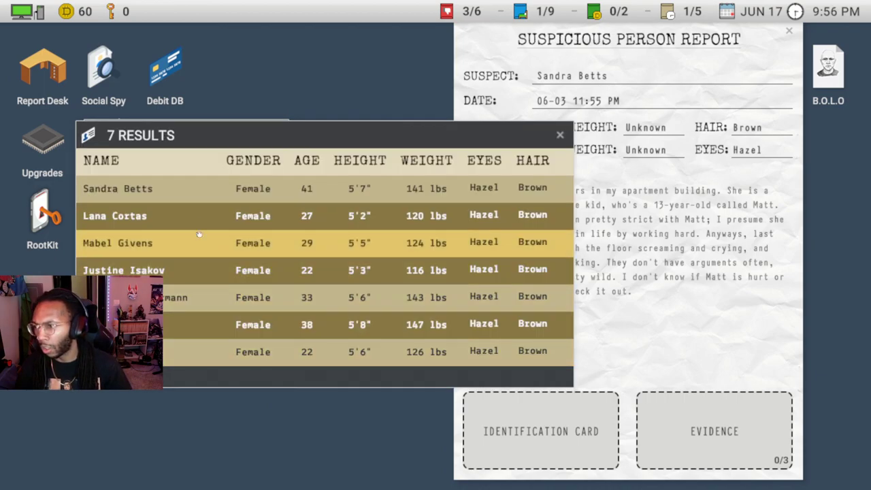
Attach Sandra Betts's ID card to the report, close Social Spy, and reconnect the cameras.
{"action": "left_click", "coordinate": [192, 189]}
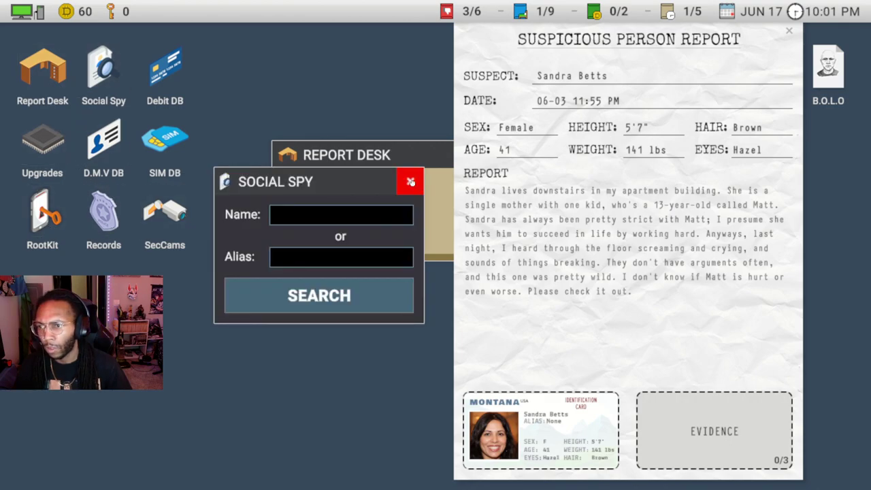
{"action": "left_click", "coordinate": [410, 181]}
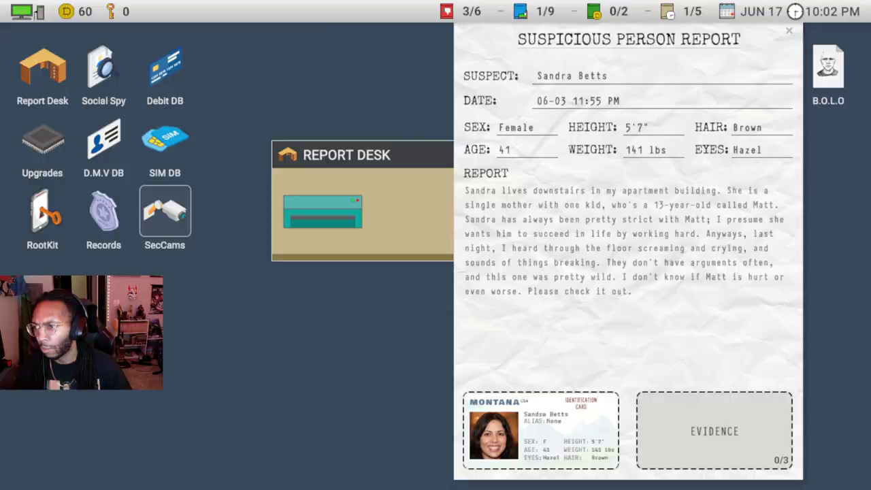
{"action": "left_click", "coordinate": [165, 211]}
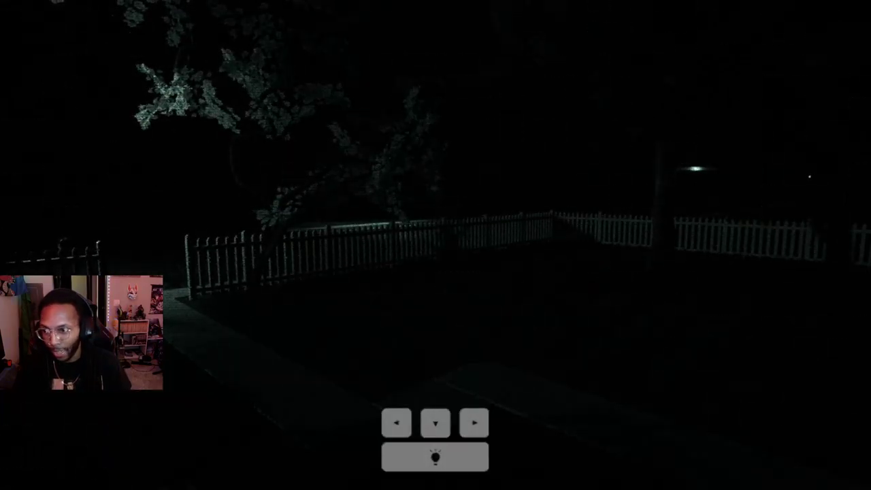
Leave the cameras and search police records for Sandra Betts, dismissing the error.
{"action": "key", "text": "Down"}
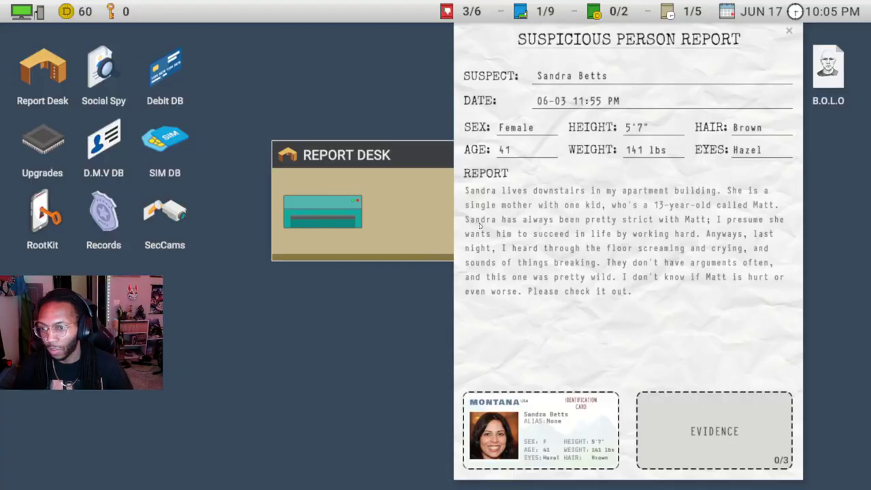
{"action": "left_click", "coordinate": [96, 216]}
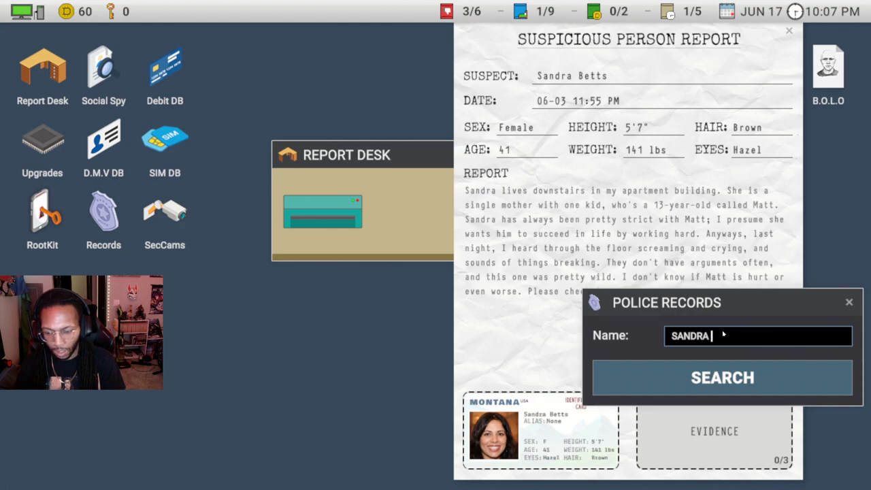
{"action": "left_click", "coordinate": [759, 387]}
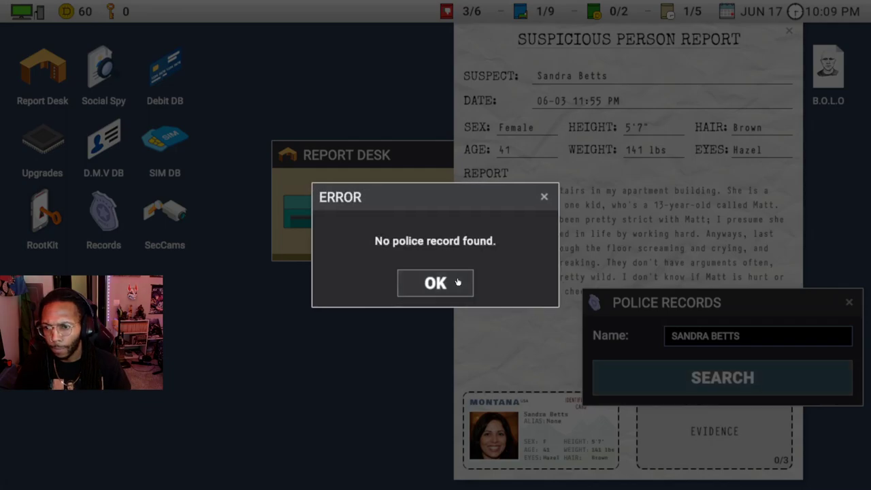
{"action": "left_click", "coordinate": [458, 281]}
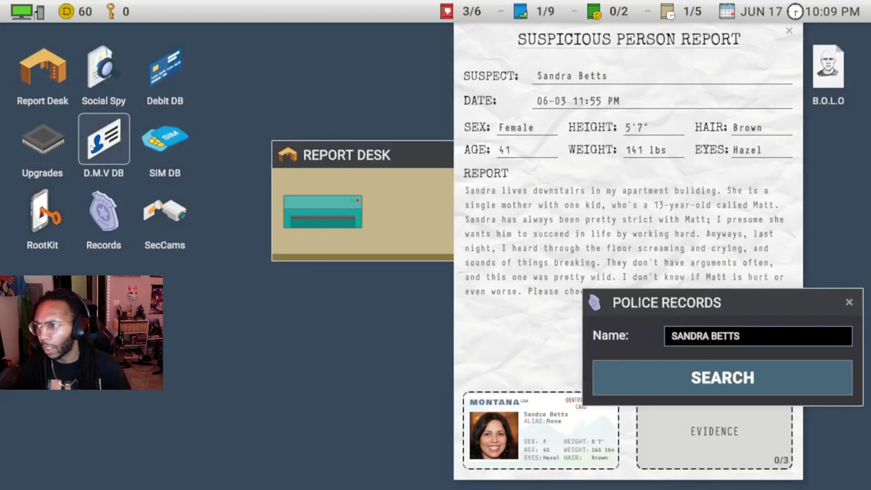
{"action": "left_click", "coordinate": [100, 75]}
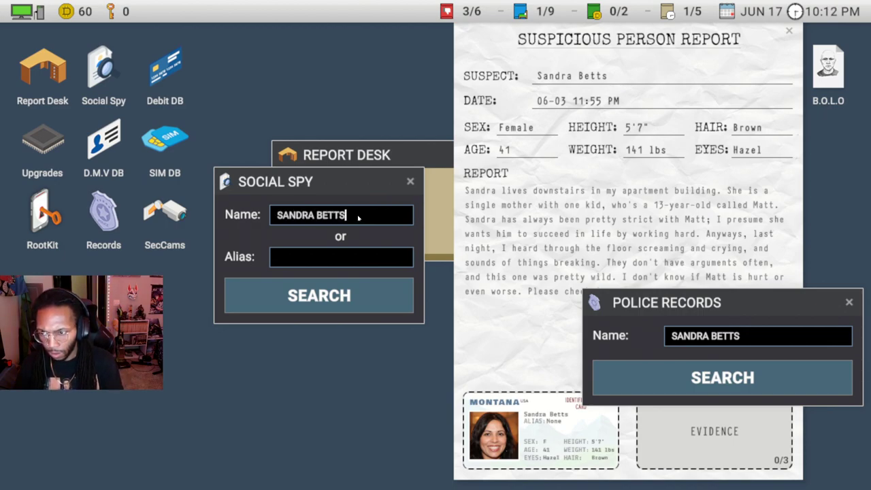
{"action": "left_click", "coordinate": [336, 313]}
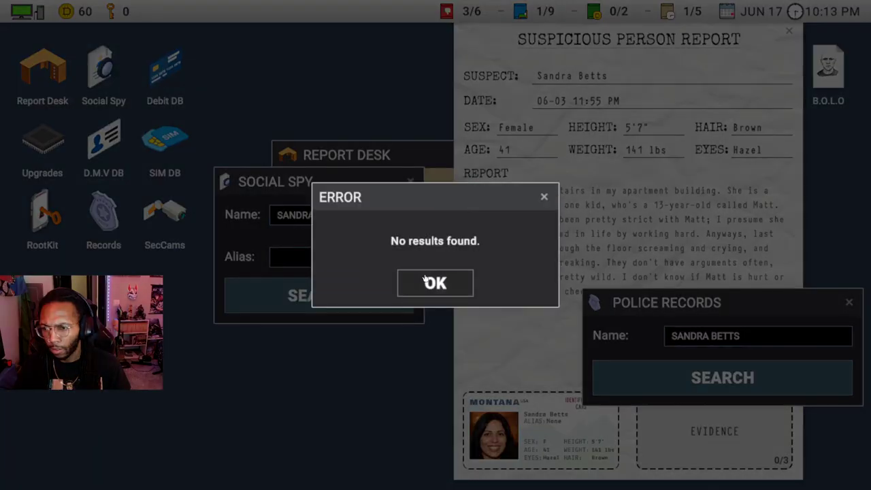
{"action": "left_click", "coordinate": [424, 280]}
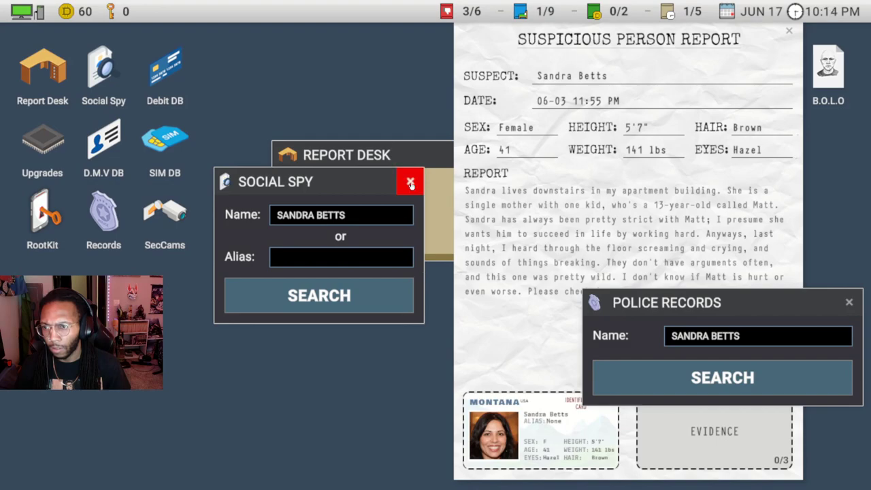
{"action": "left_click", "coordinate": [410, 182]}
{"action": "left_click", "coordinate": [848, 302]}
{"action": "left_click", "coordinate": [789, 31]}
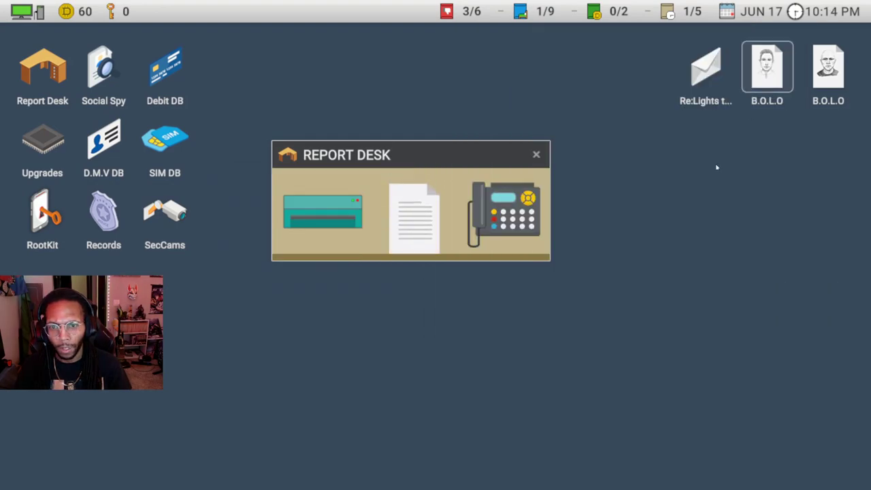
Fax the report, leave the computer, and toggle the flashlight and room lights.
{"action": "left_click_drag", "start_coordinate": [443, 219], "coordinate": [504, 203]}
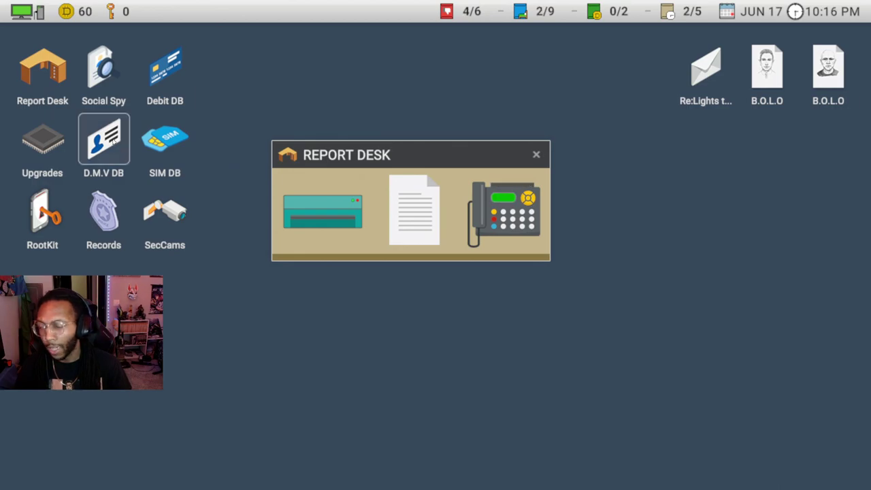
{"action": "key", "text": "Escape"}
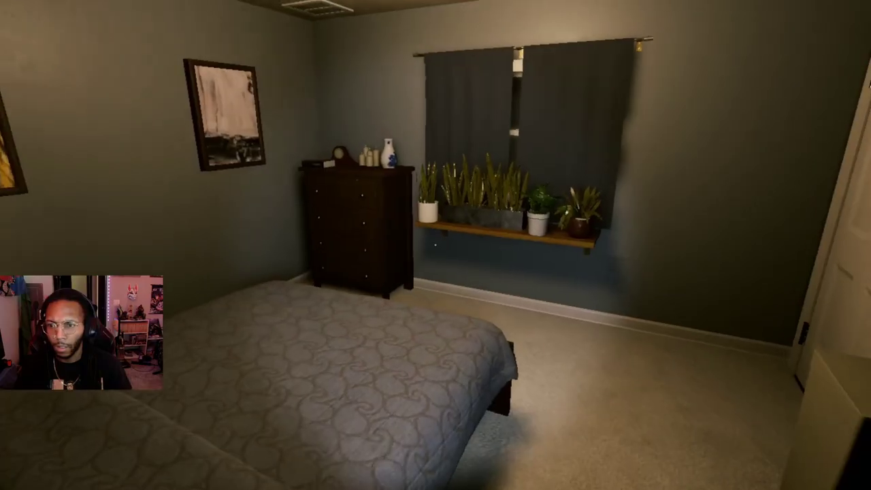
{"action": "key", "text": "w"}
{"action": "key", "text": "w"}
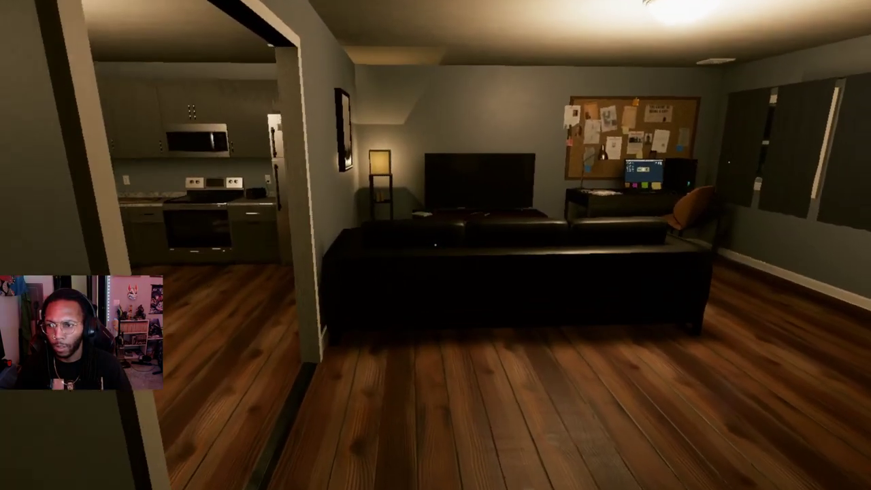
{"action": "key", "text": "f"}
{"action": "key", "text": "w"}
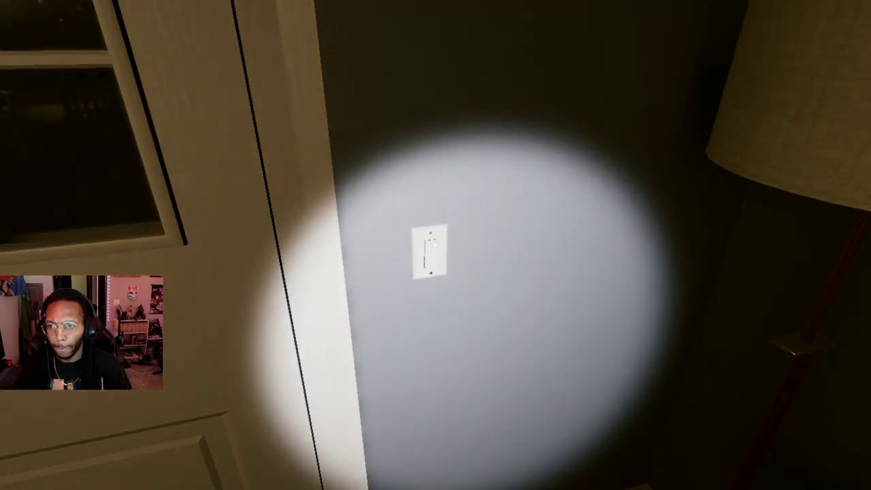
{"action": "key", "text": "e"}
{"action": "key", "text": "w"}
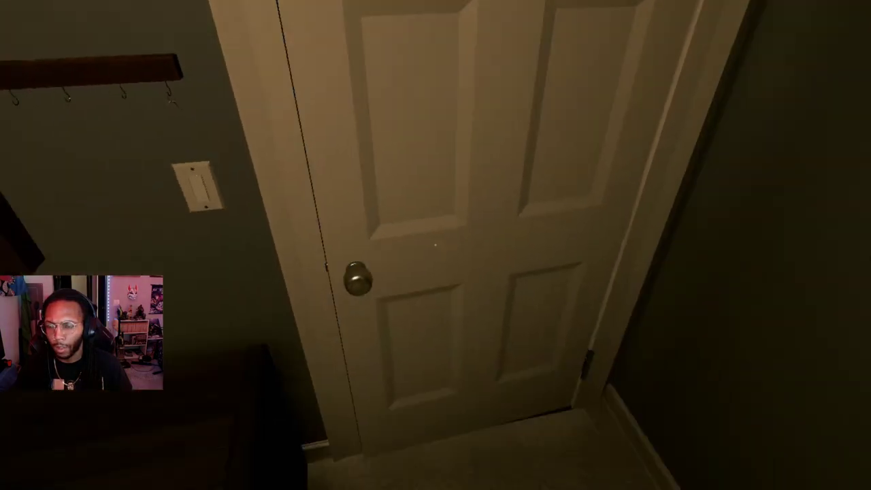
Walk the hallway, opening the white hallway door and the bedroom door.
{"action": "left_click", "coordinate": [435, 245]}
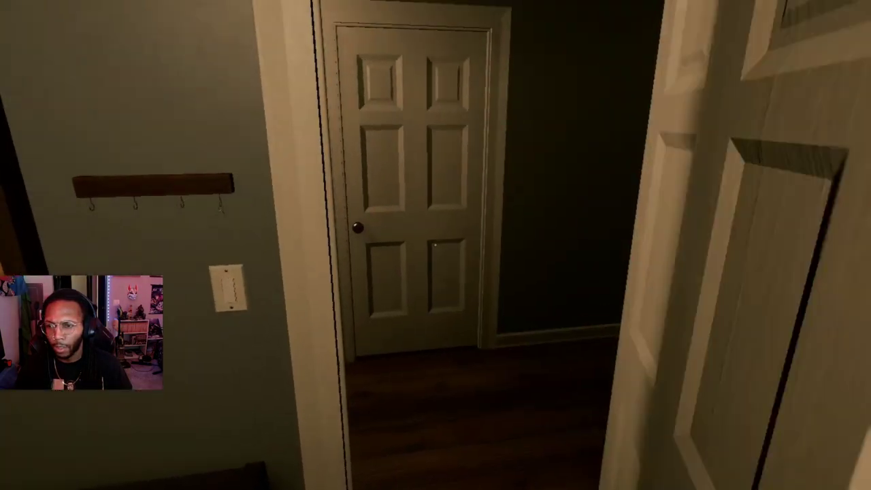
{"action": "key", "text": "w"}
{"action": "key", "text": "w"}
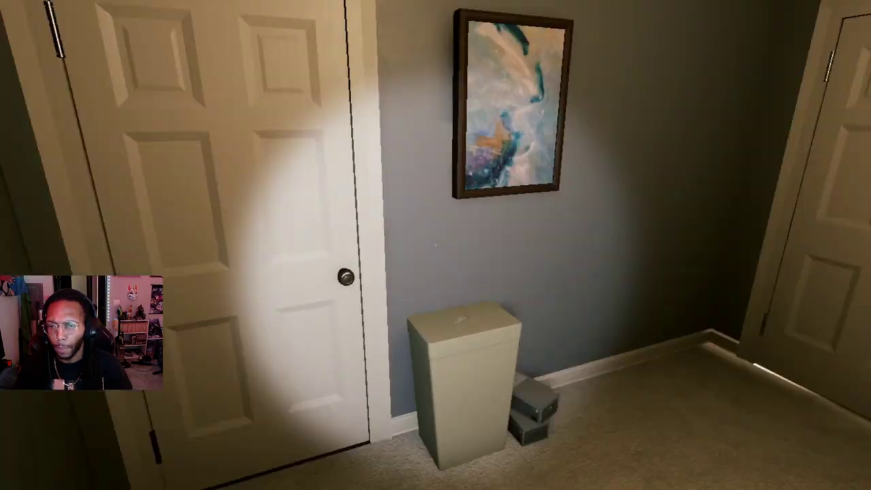
{"action": "key", "text": "f"}
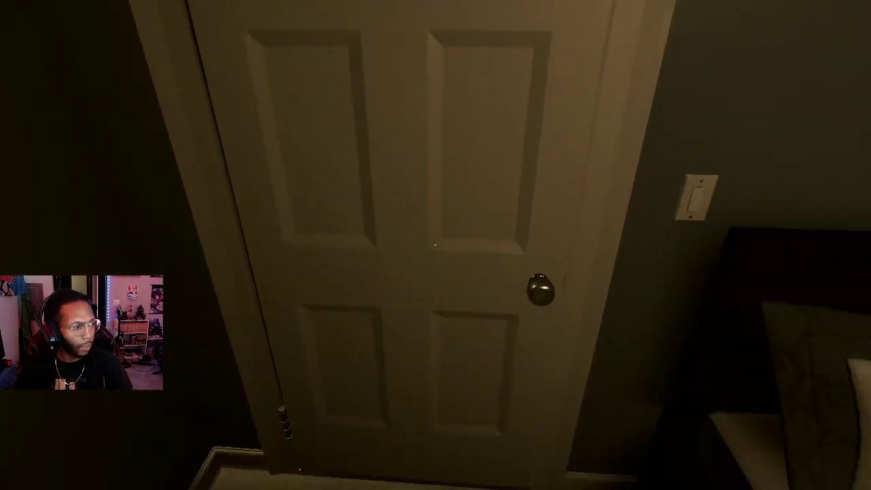
{"action": "left_click", "coordinate": [436, 245]}
{"action": "key", "text": "w"}
{"action": "key", "text": "w"}
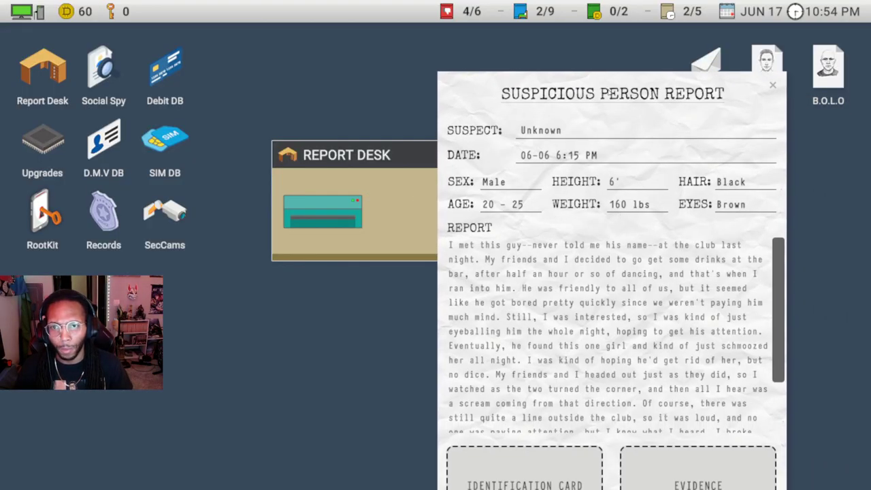
Close the nightclub suspicious person report and feed it into the shredder.
{"action": "left_click_drag", "start_coordinate": [610, 91], "coordinate": [581, 55]}
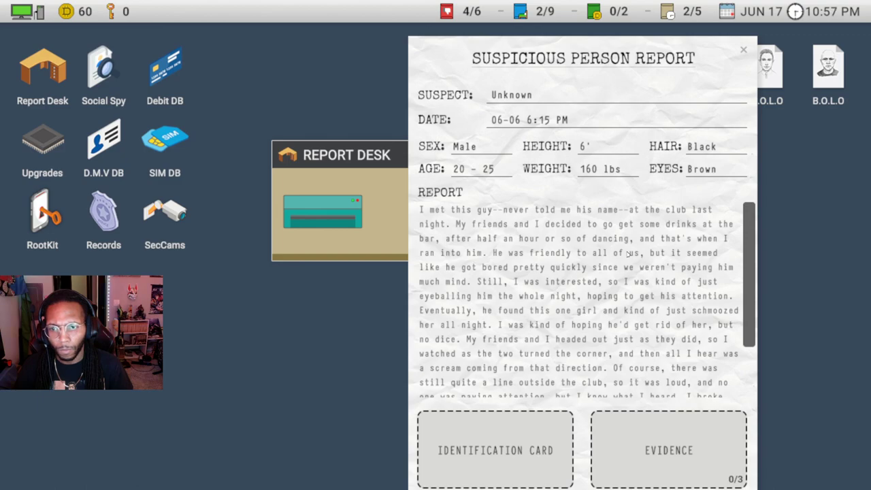
{"action": "scroll", "coordinate": [626, 253], "scroll_direction": "down", "scroll_amount": 3}
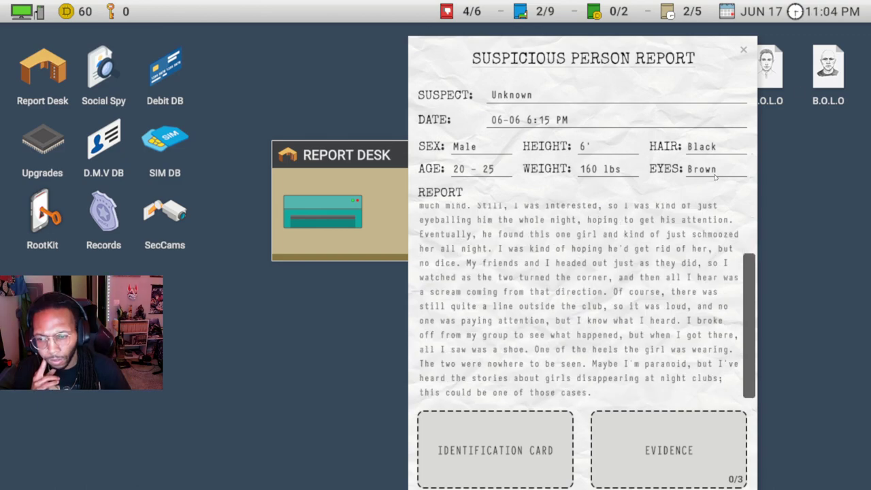
{"action": "left_click", "coordinate": [744, 51]}
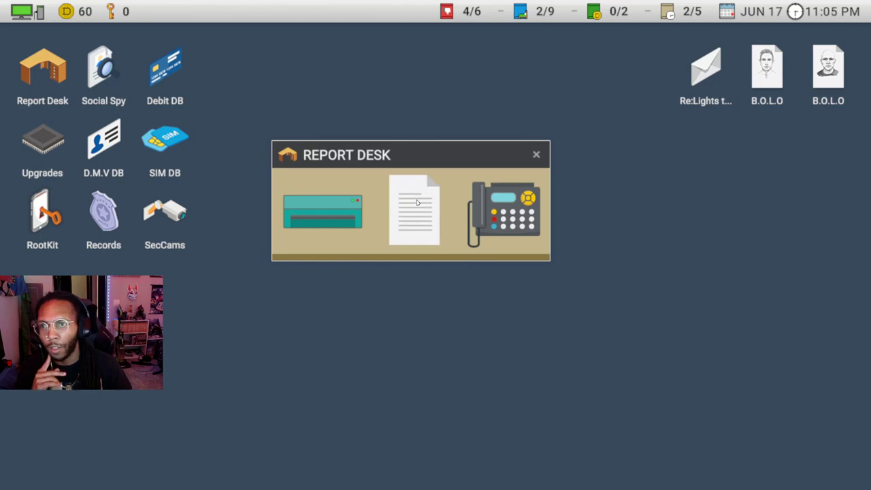
{"action": "left_click_drag", "start_coordinate": [417, 202], "coordinate": [322, 187]}
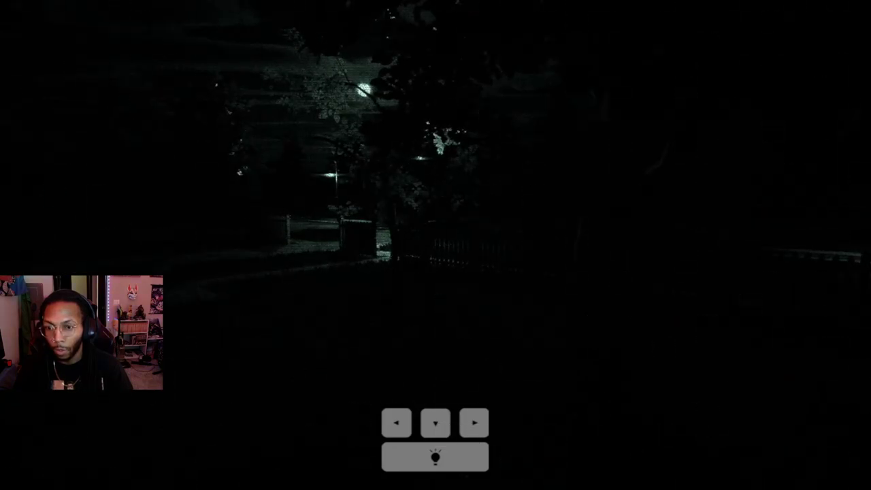
Disconnect from the camera feed and open and position the DMV license search window.
{"action": "key", "text": "Escape"}
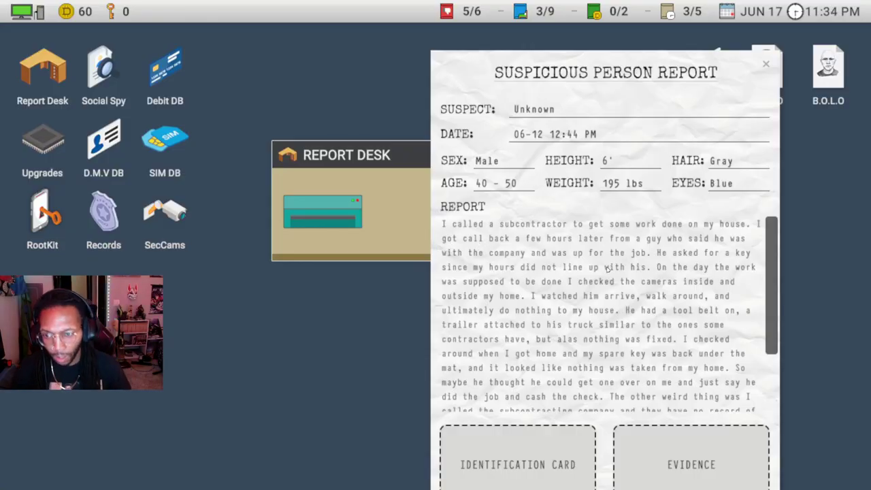
{"action": "scroll", "coordinate": [648, 277], "scroll_direction": "down", "scroll_amount": 1}
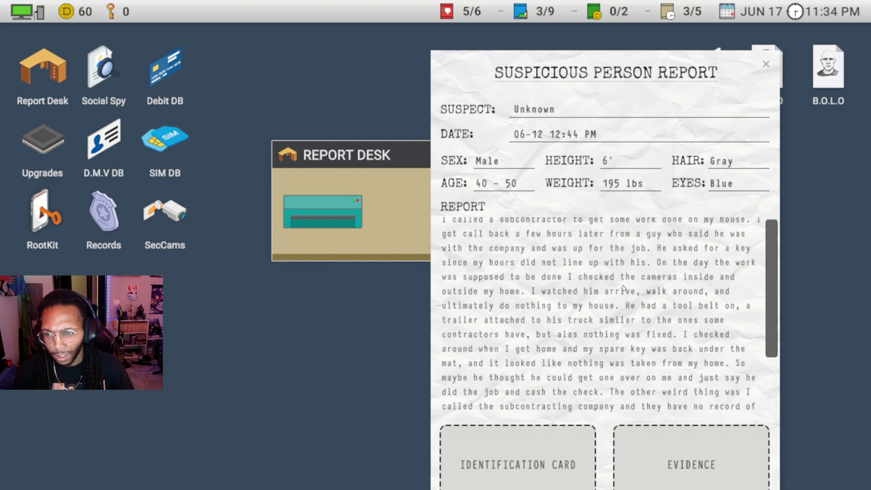
{"action": "scroll", "coordinate": [623, 289], "scroll_direction": "down", "scroll_amount": 3}
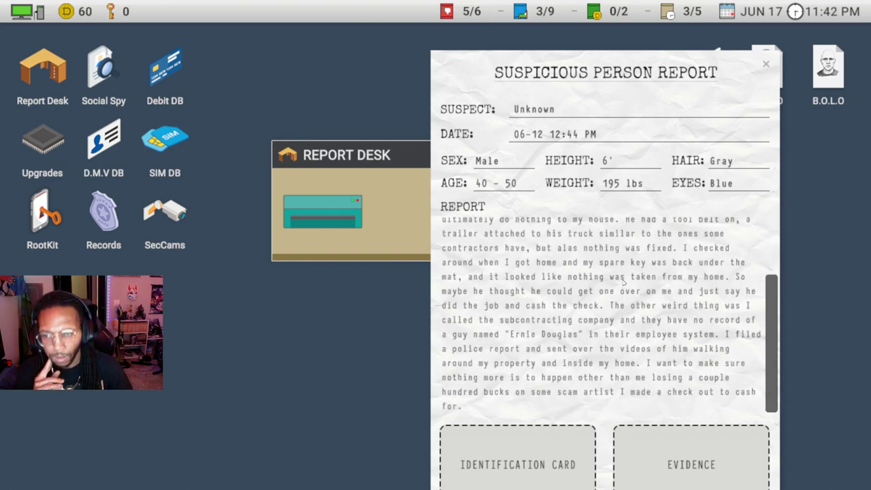
{"action": "left_click", "coordinate": [97, 154]}
{"action": "left_click_drag", "start_coordinate": [176, 148], "coordinate": [249, 222]}
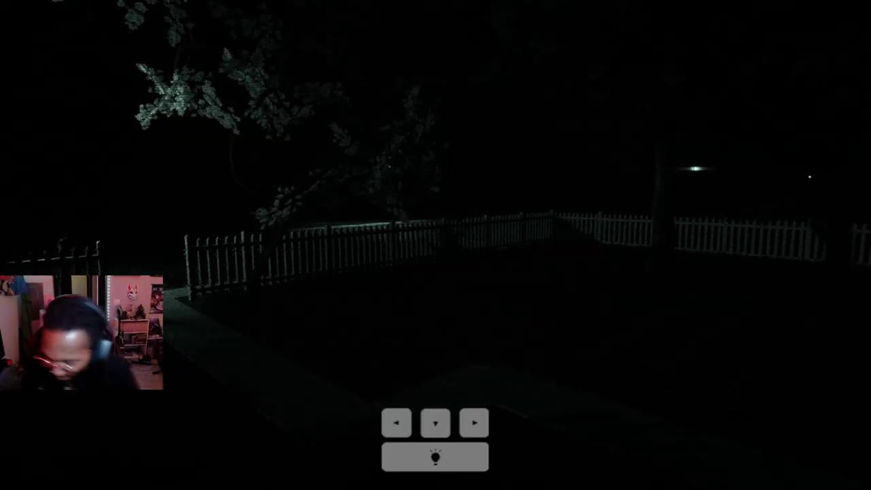
Light up the yard camera, disconnect, then close and shred the completed Kip Brown report.
{"action": "left_click", "coordinate": [435, 456]}
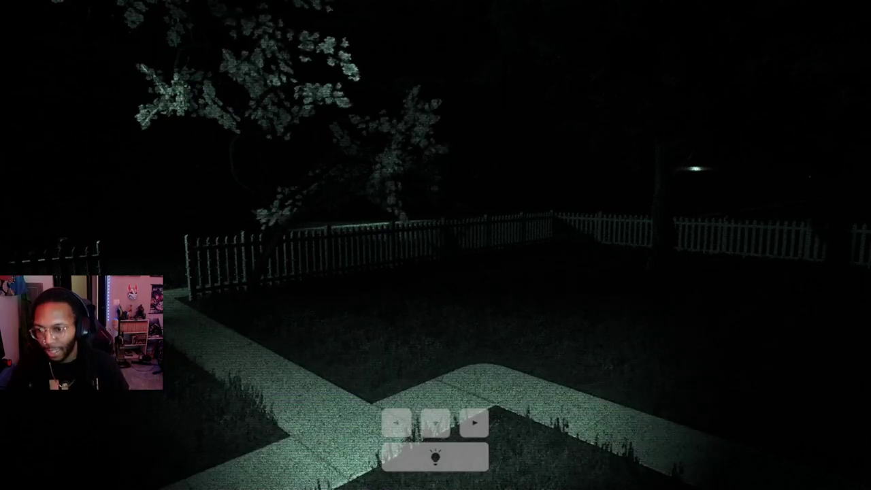
{"action": "left_click", "coordinate": [435, 423]}
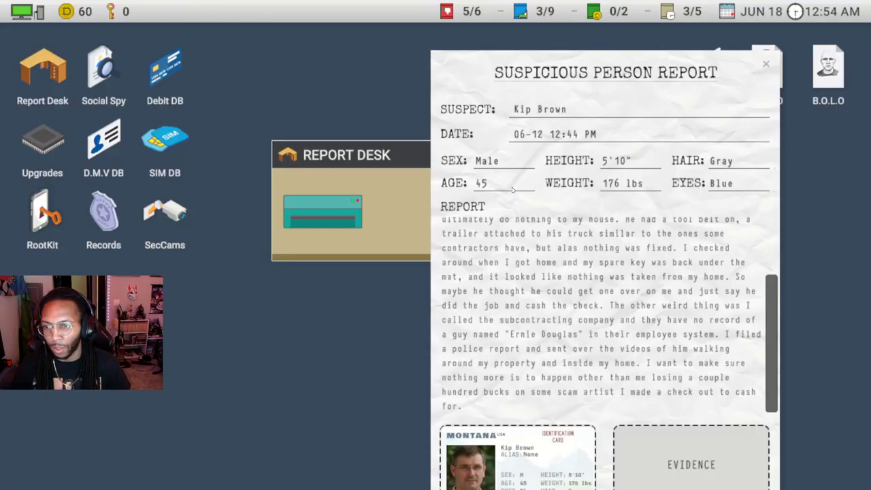
{"action": "left_click", "coordinate": [766, 65]}
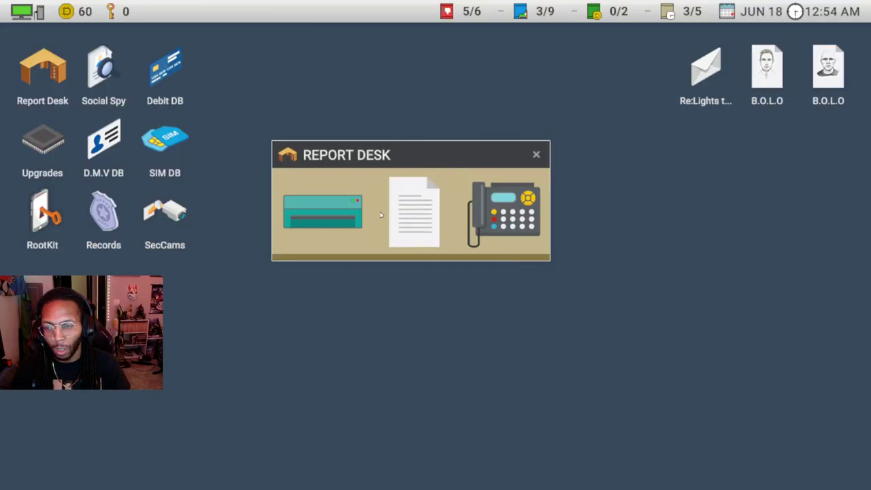
{"action": "left_click_drag", "start_coordinate": [410, 221], "coordinate": [334, 207]}
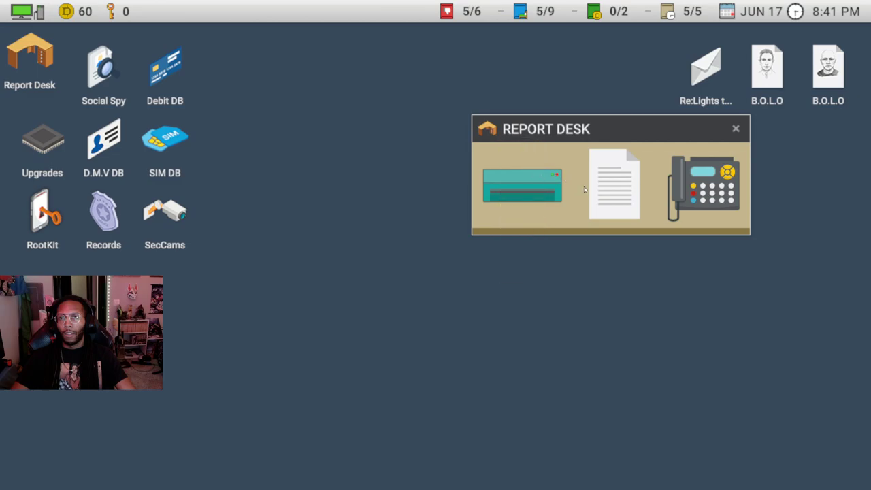
Cycle through the street and dark yard camera views, disconnect, then pull out the burning-clothes report.
{"action": "left_click", "coordinate": [170, 224]}
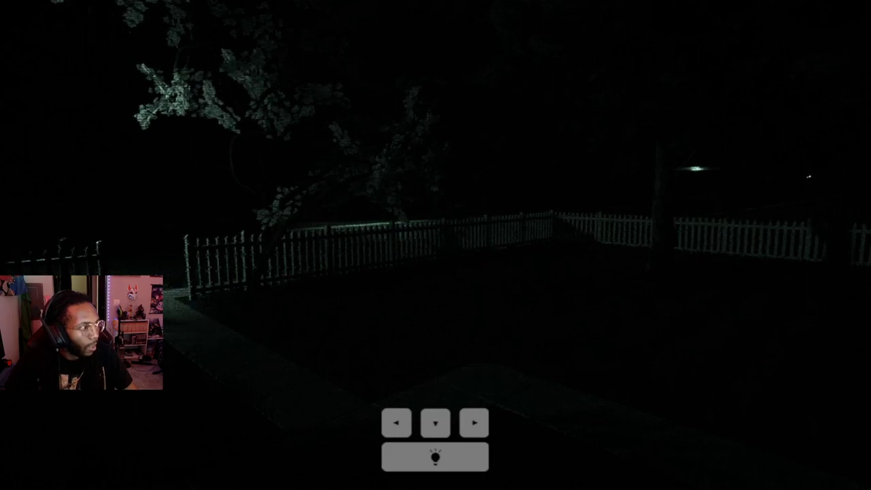
{"action": "key", "text": "Right"}
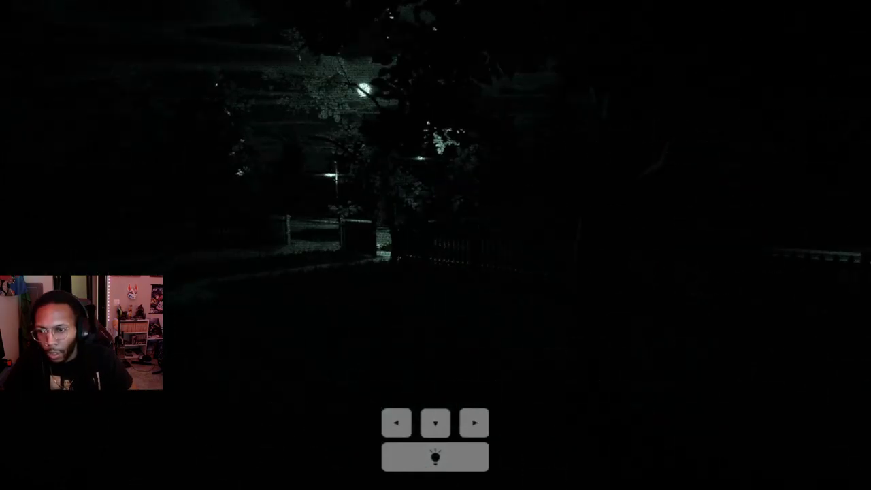
{"action": "key", "text": "Right"}
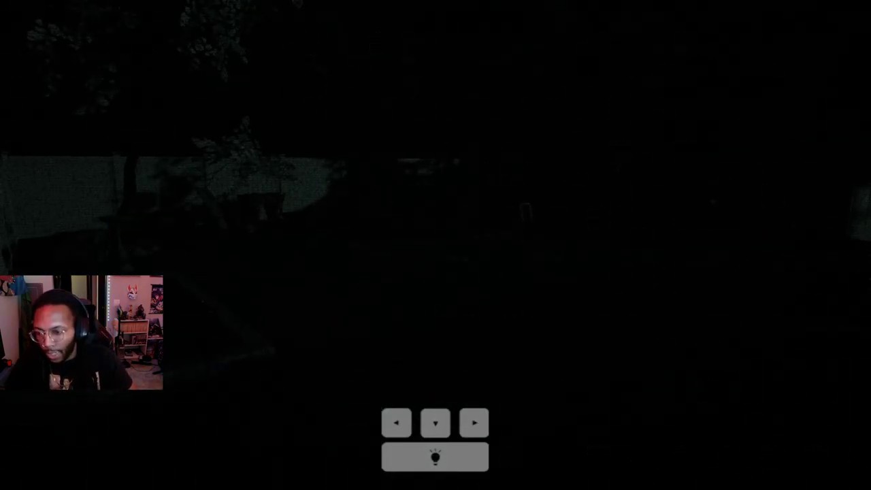
{"action": "key", "text": "Escape"}
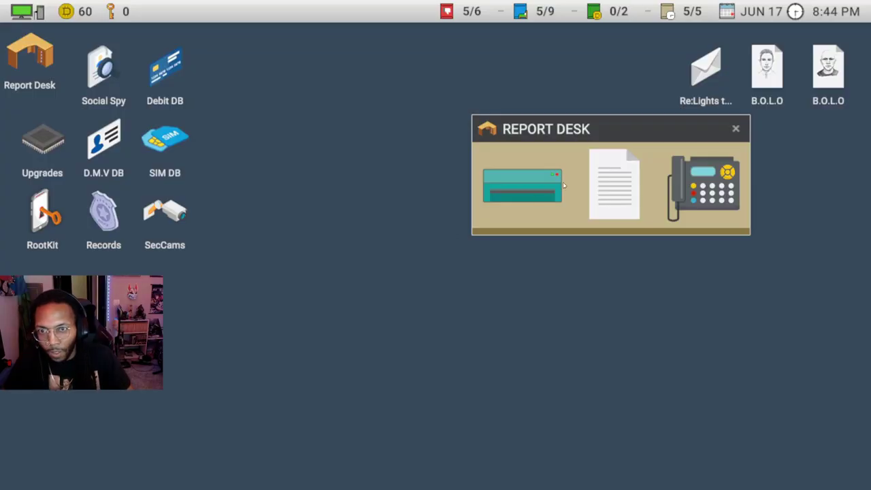
{"action": "left_click", "coordinate": [607, 179]}
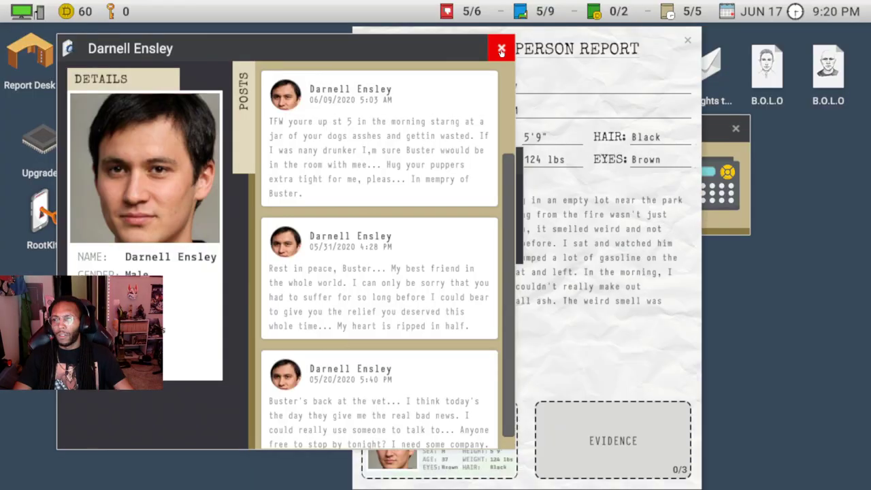
Close the Darnell Ensley profile, Social Spy and Police Records, shred the report, and close the bedroom door.
{"action": "left_click", "coordinate": [501, 51]}
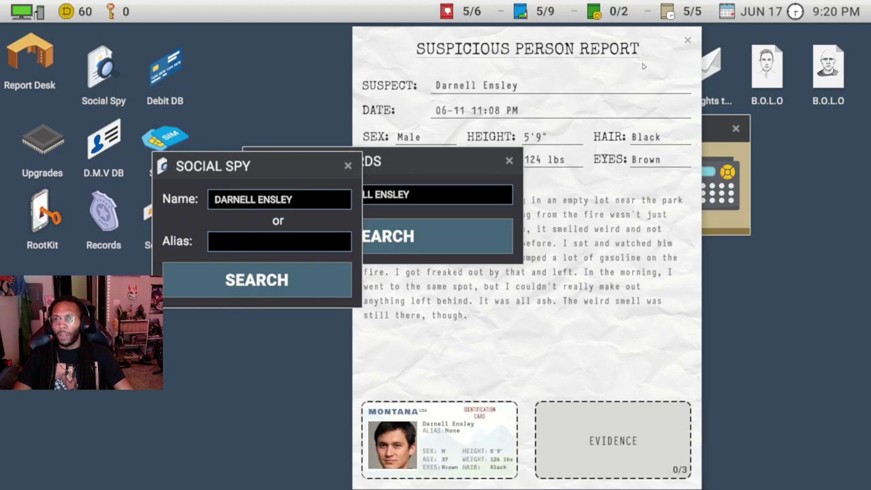
{"action": "left_click", "coordinate": [347, 166]}
{"action": "left_click", "coordinate": [511, 162]}
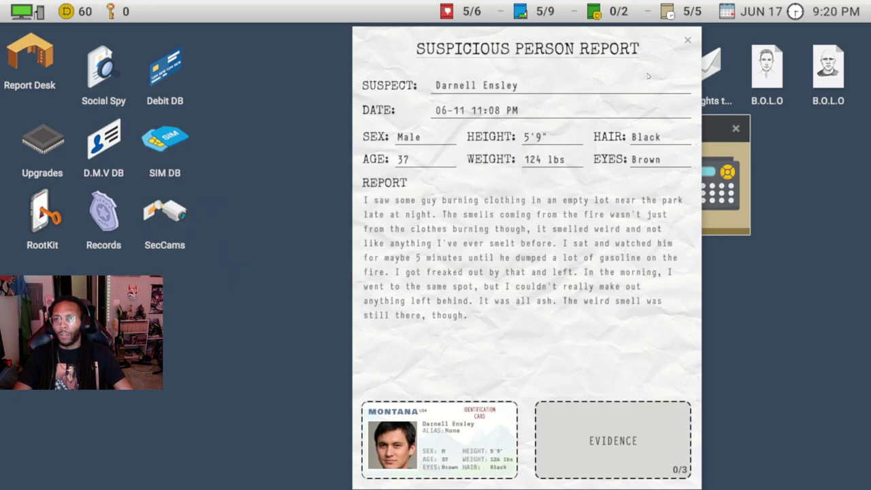
{"action": "left_click", "coordinate": [687, 41]}
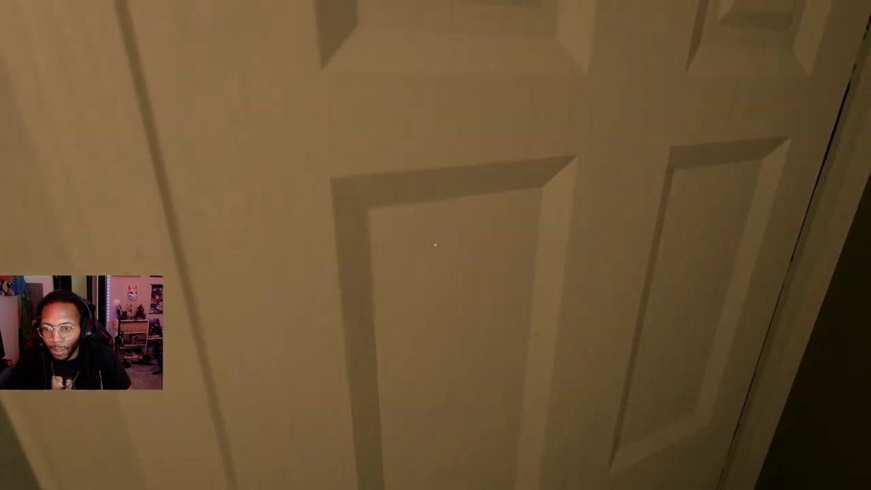
{"action": "left_click", "coordinate": [436, 245]}
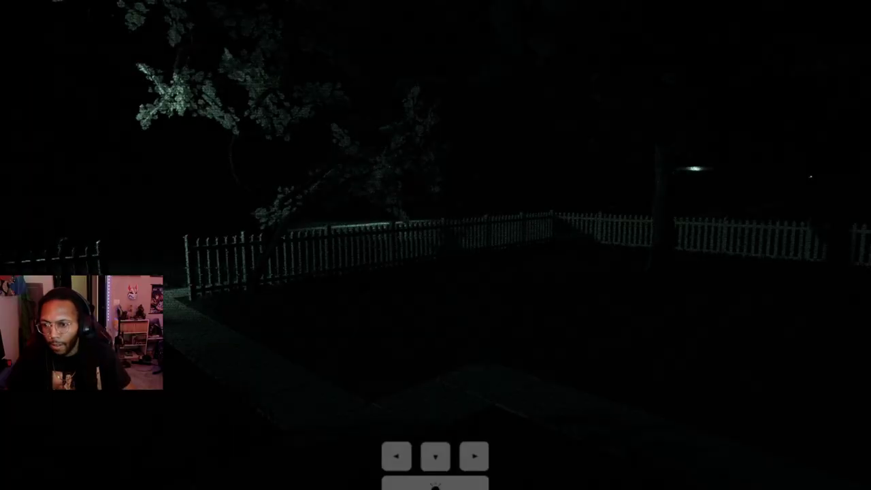
Switch to the yard camera, turn on its light, then disconnect back to the desktop.
{"action": "key", "text": "Right"}
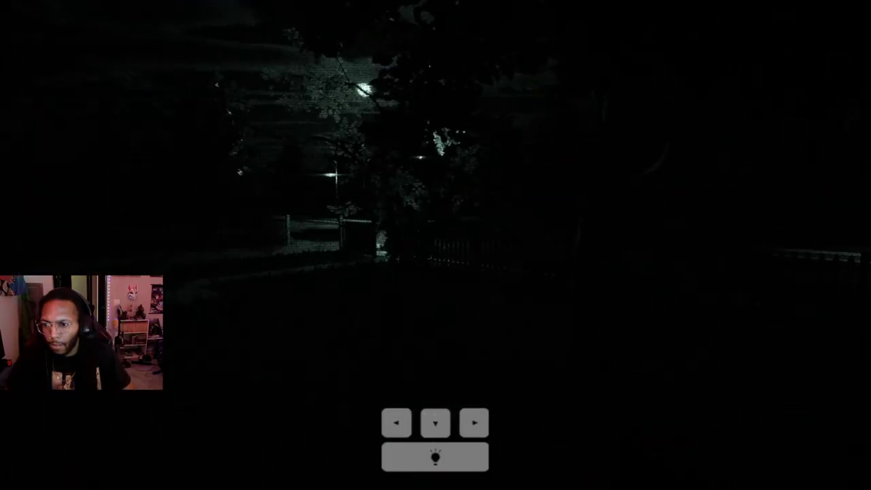
{"action": "key", "text": "space"}
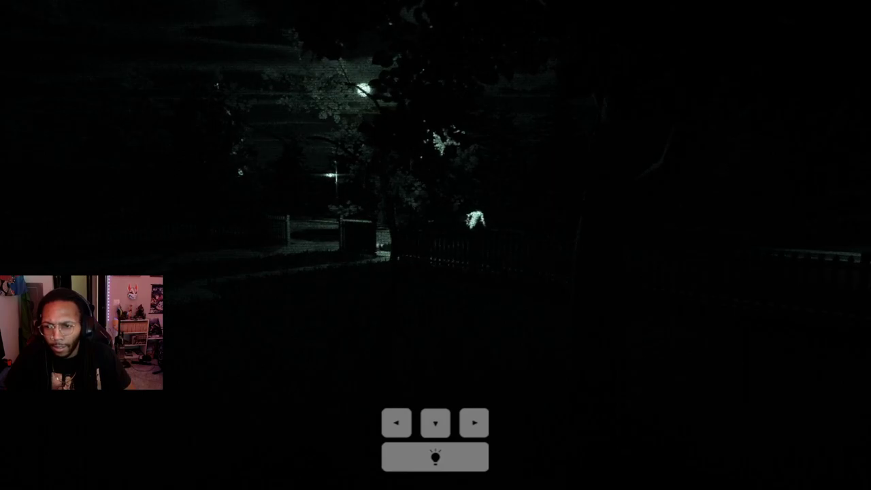
{"action": "key", "text": "Down"}
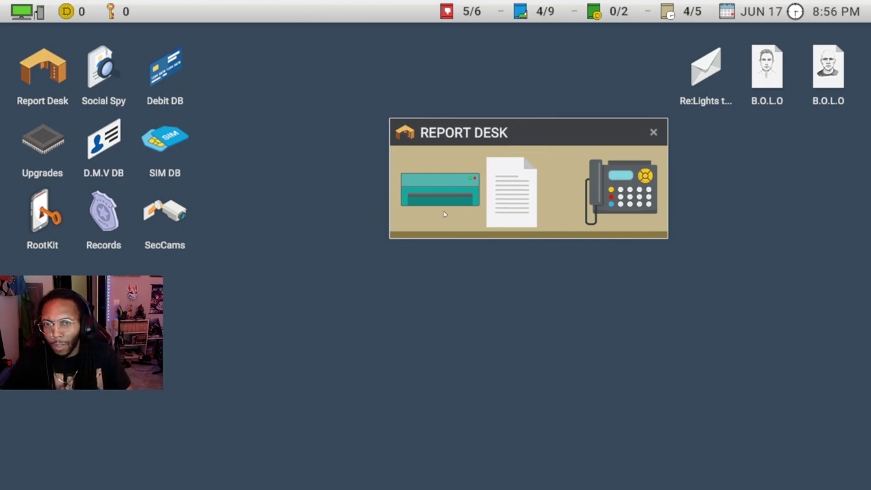
Pull out the bald-man report and filter the D.M.V database by gray eyes and weight range.
{"action": "left_click_drag", "start_coordinate": [529, 200], "coordinate": [319, 194]}
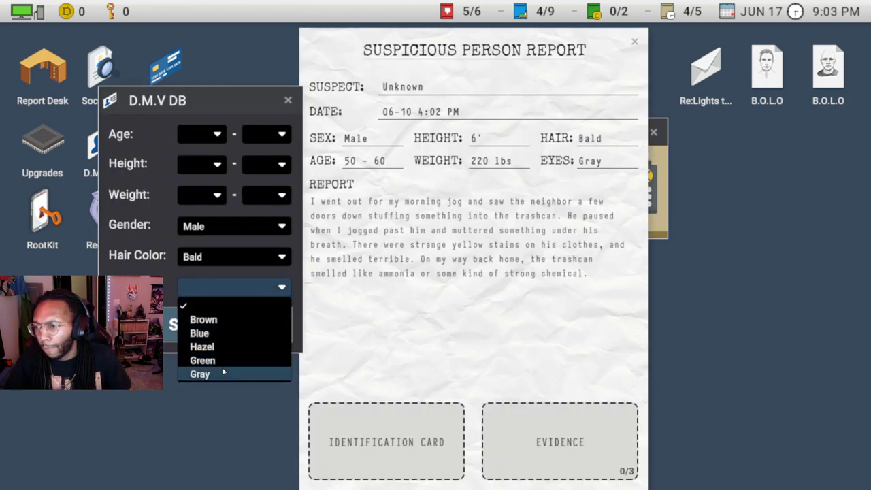
{"action": "left_click", "coordinate": [223, 373]}
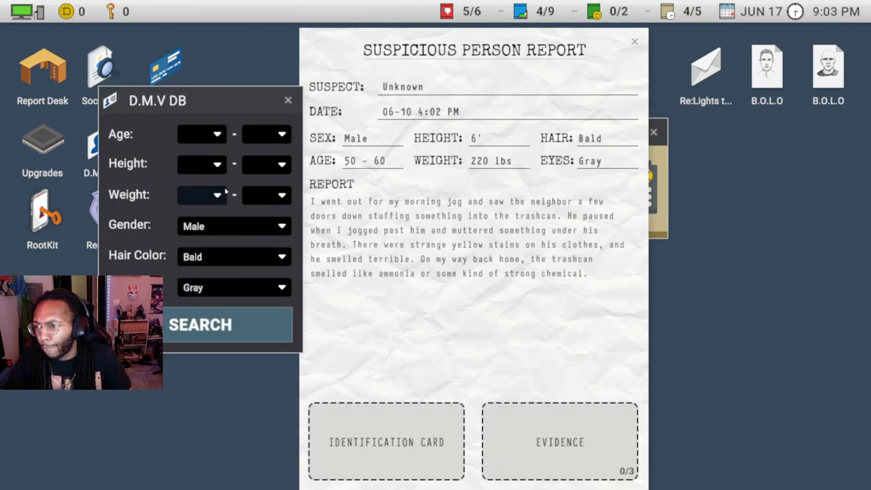
{"action": "left_click", "coordinate": [205, 196]}
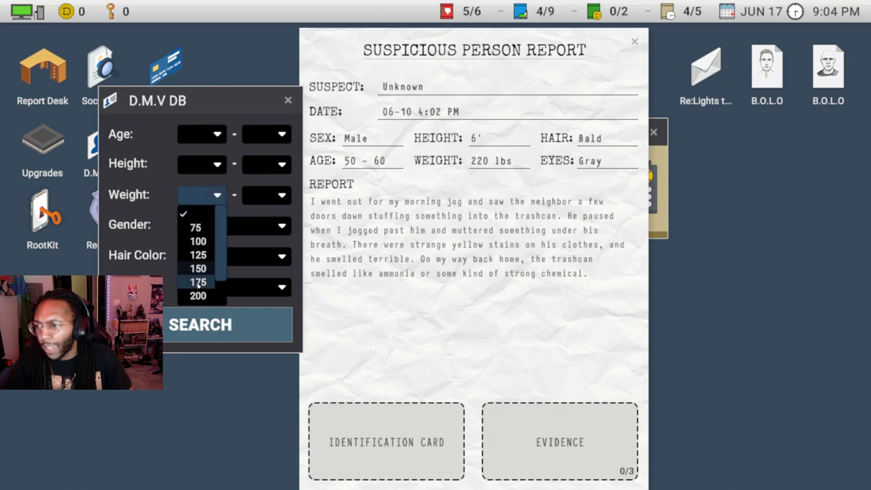
{"action": "scroll", "coordinate": [223, 274], "scroll_direction": "down", "scroll_amount": 2}
{"action": "scroll", "coordinate": [222, 274], "scroll_direction": "down", "scroll_amount": 1}
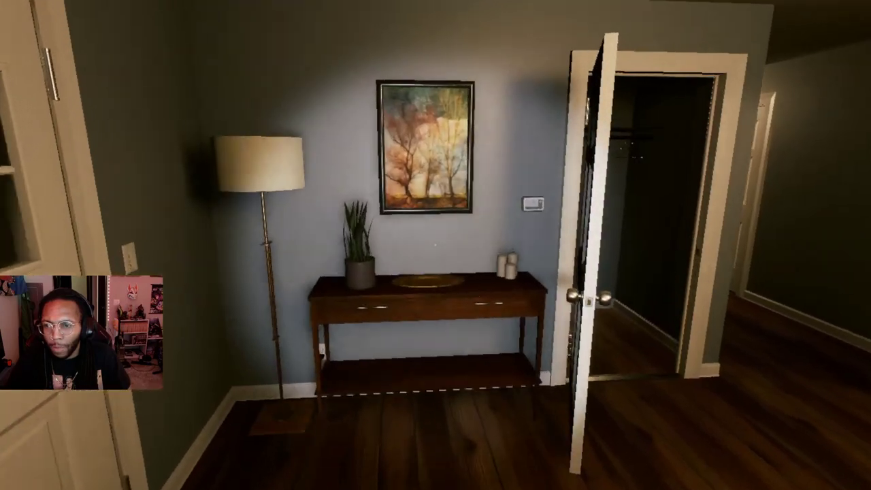
Walk the hallway into the dining room and back toward a door.
{"action": "key", "text": "w"}
{"action": "key", "text": "w"}
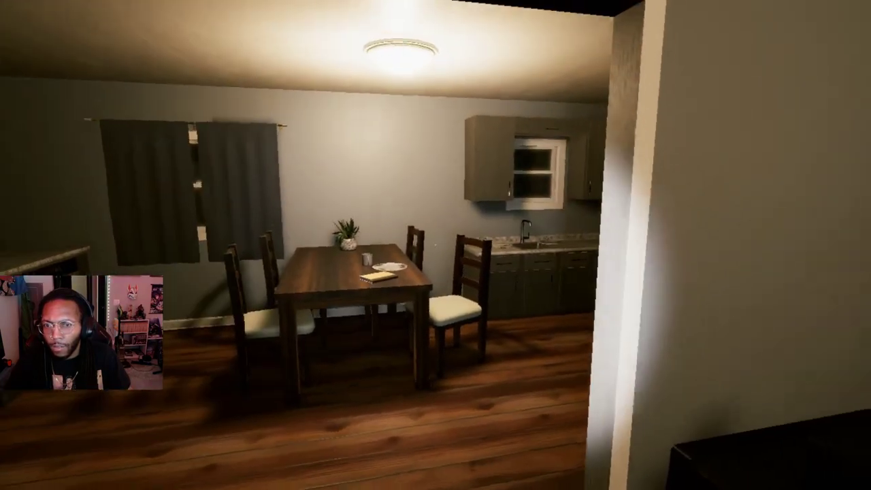
{"action": "key", "text": "w"}
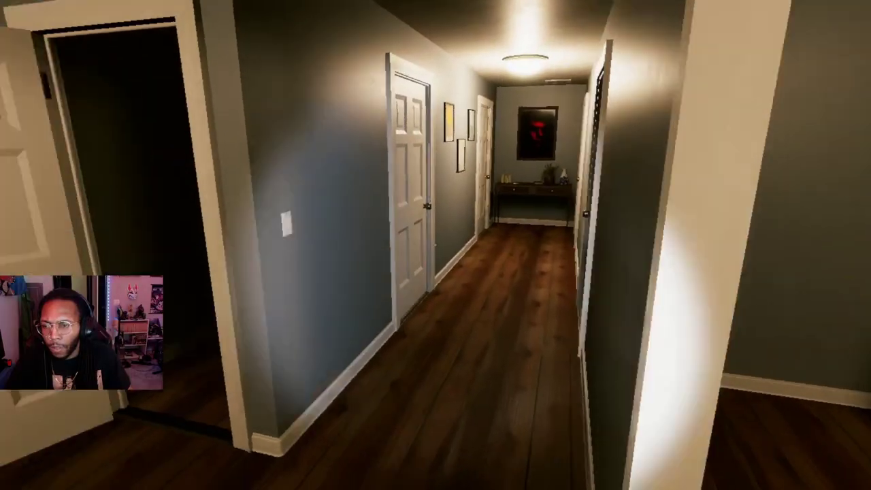
{"action": "key", "text": "w"}
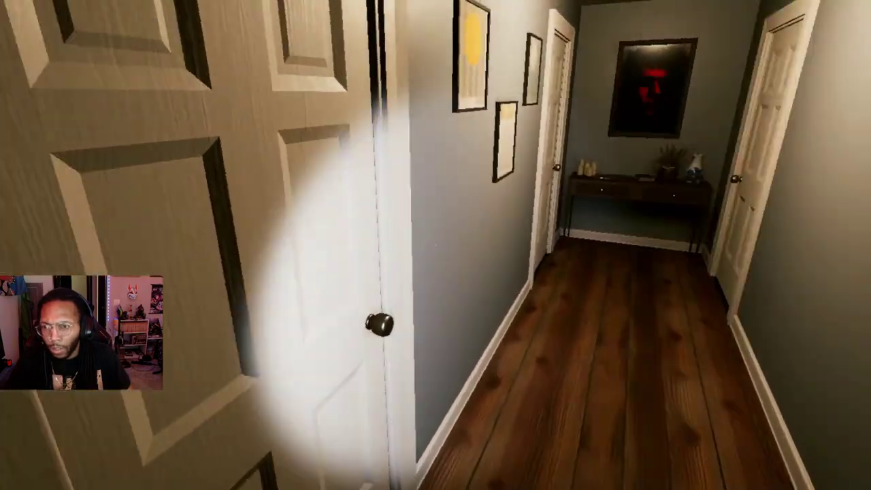
{"action": "key", "text": "w"}
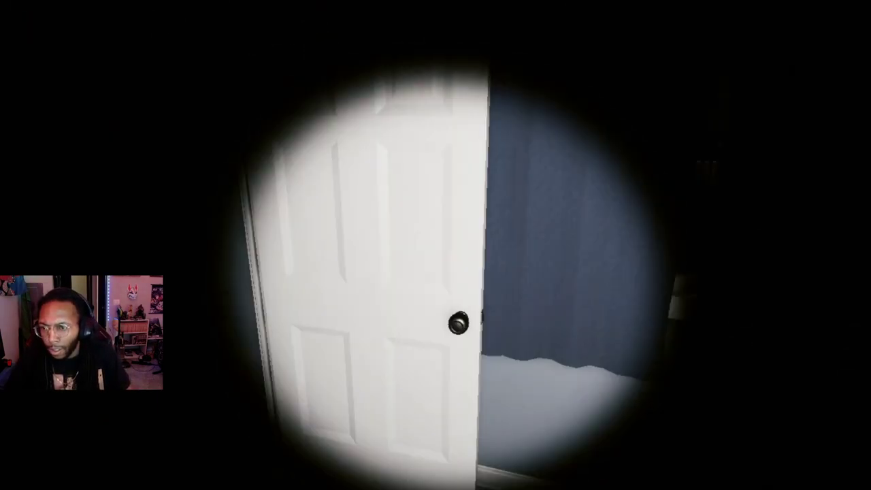
Light the dark room, continue to the living room, and close the filed David Fobbs report.
{"action": "key", "text": "w"}
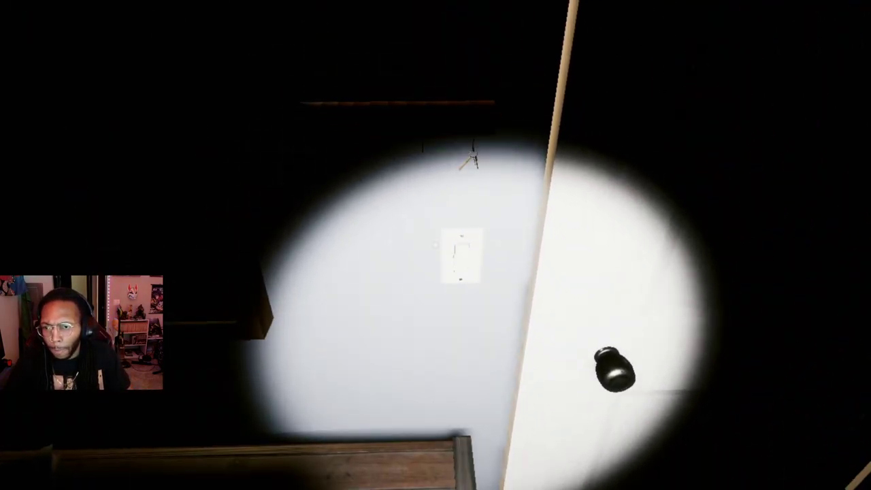
{"action": "left_click", "coordinate": [436, 245]}
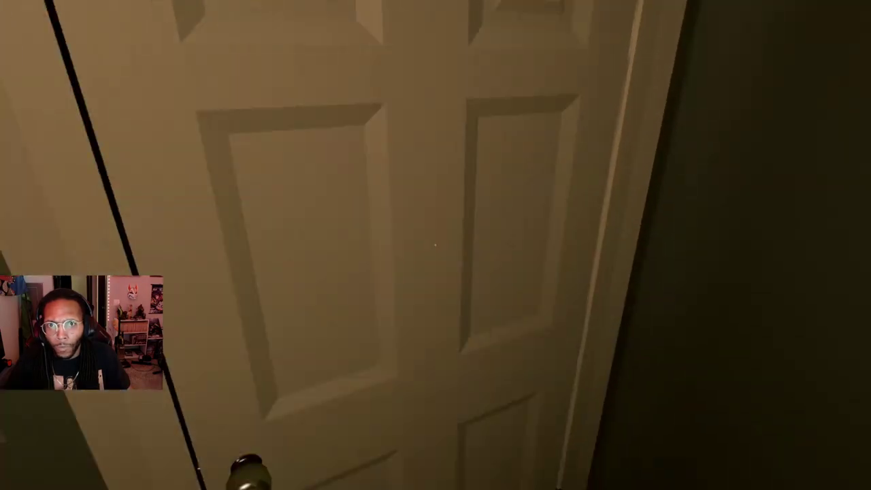
{"action": "left_click", "coordinate": [435, 245]}
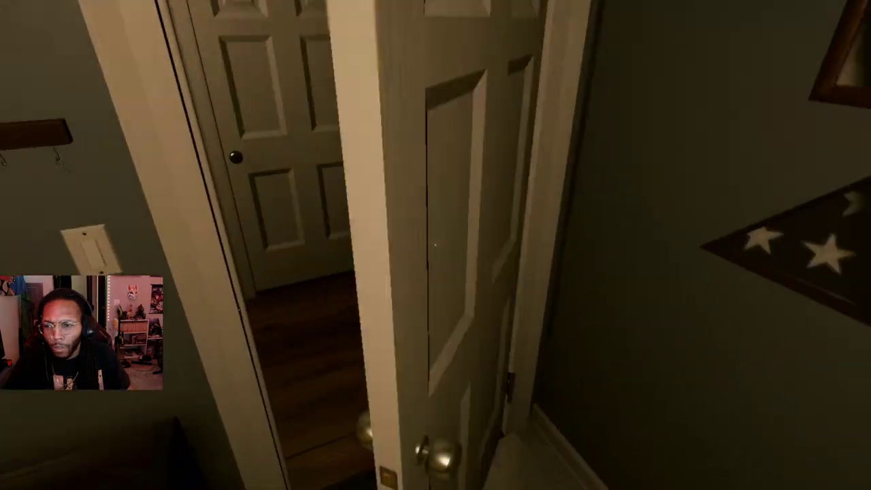
{"action": "key", "text": "w"}
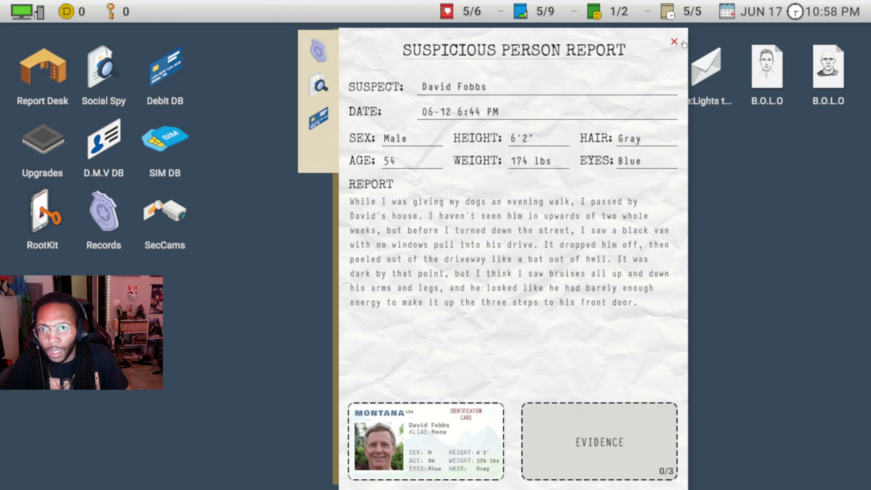
{"action": "left_click", "coordinate": [679, 45]}
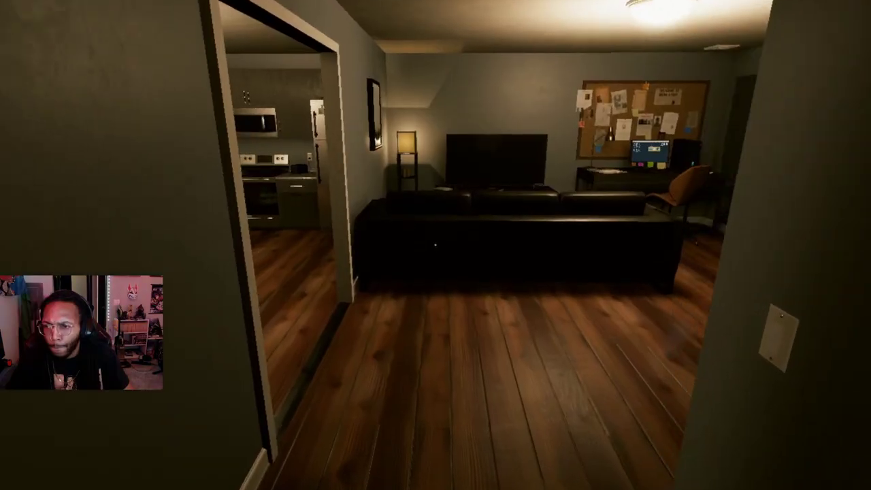
Walk to the desk and use the computer.
{"action": "key", "text": "w"}
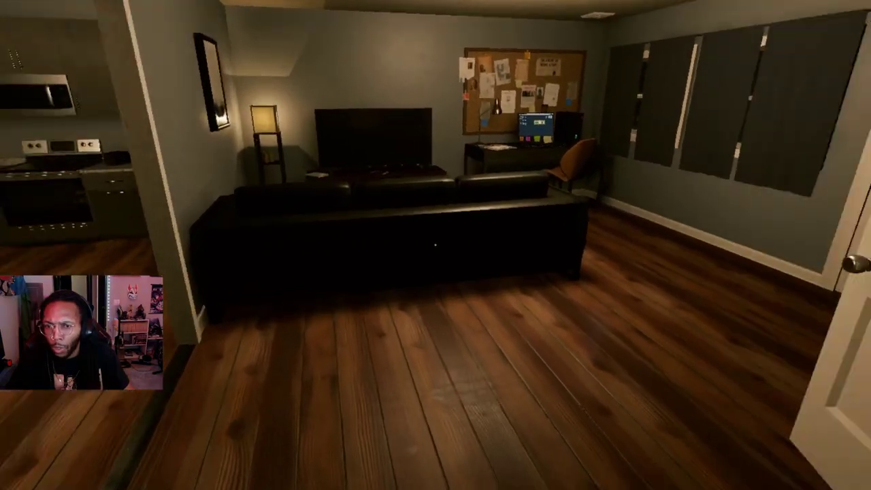
{"action": "key", "text": "w"}
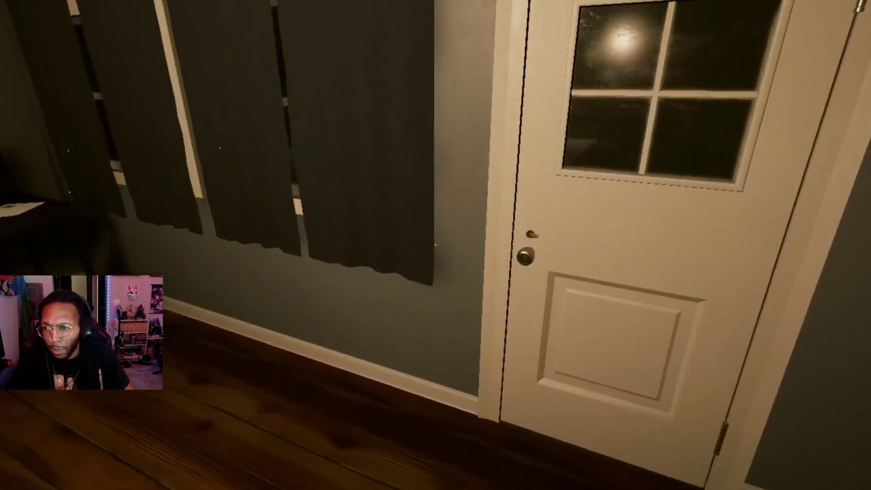
{"action": "key", "text": "w"}
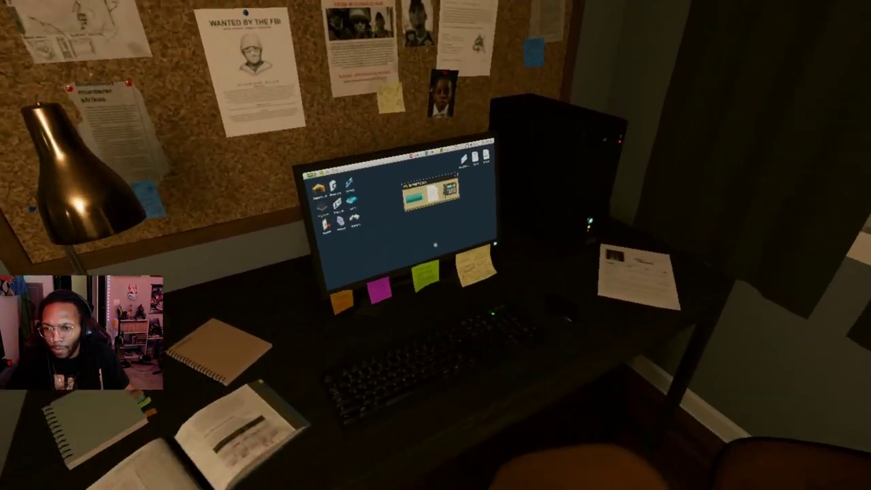
{"action": "key", "text": "e"}
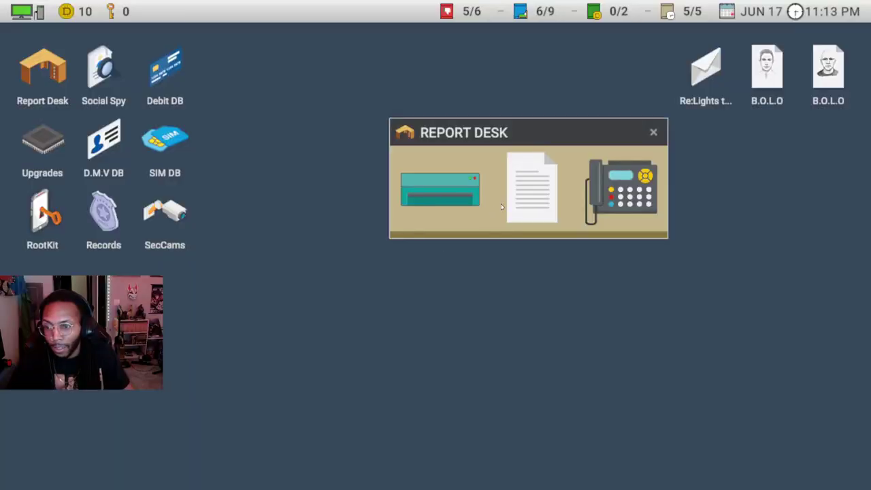
Pull the Matt Walker report out of the desk and position it higher up.
{"action": "left_click_drag", "start_coordinate": [501, 207], "coordinate": [345, 216]}
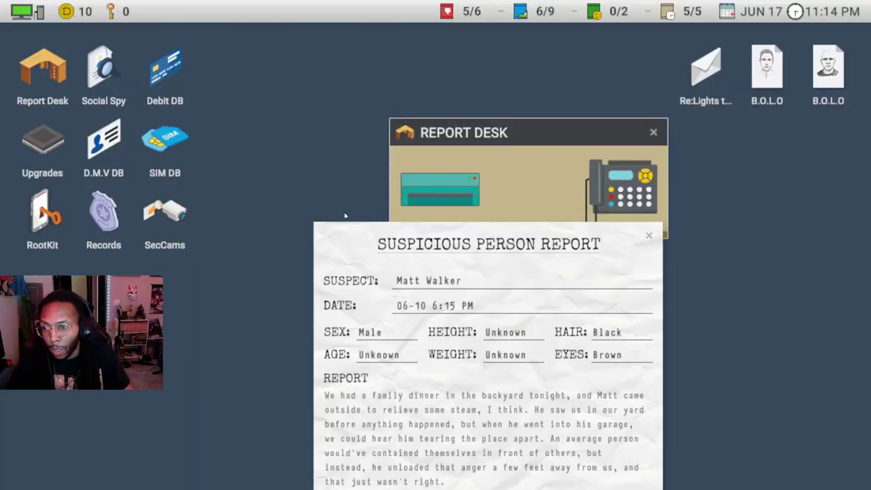
{"action": "left_click_drag", "start_coordinate": [444, 241], "coordinate": [426, 59]}
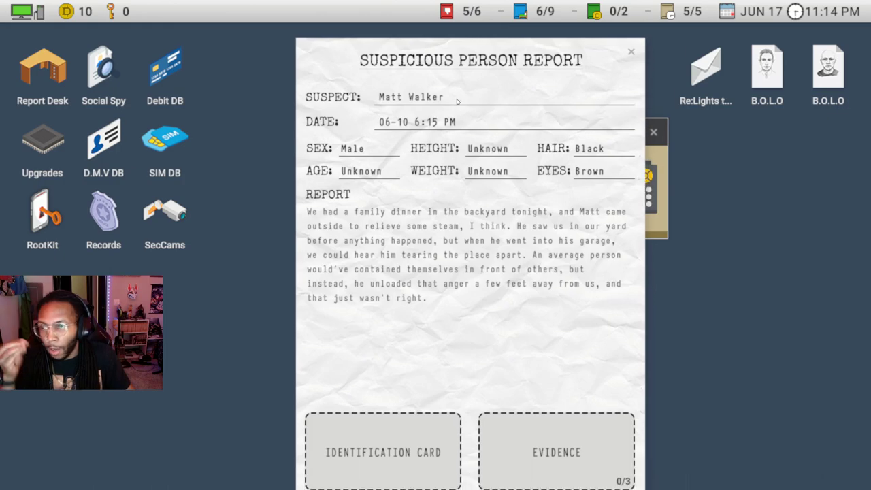
{"action": "left_click_drag", "start_coordinate": [418, 114], "coordinate": [453, 94]}
Check the D.M.V database, then briefly view the security cameras and disconnect.
{"action": "double_click", "coordinate": [110, 122]}
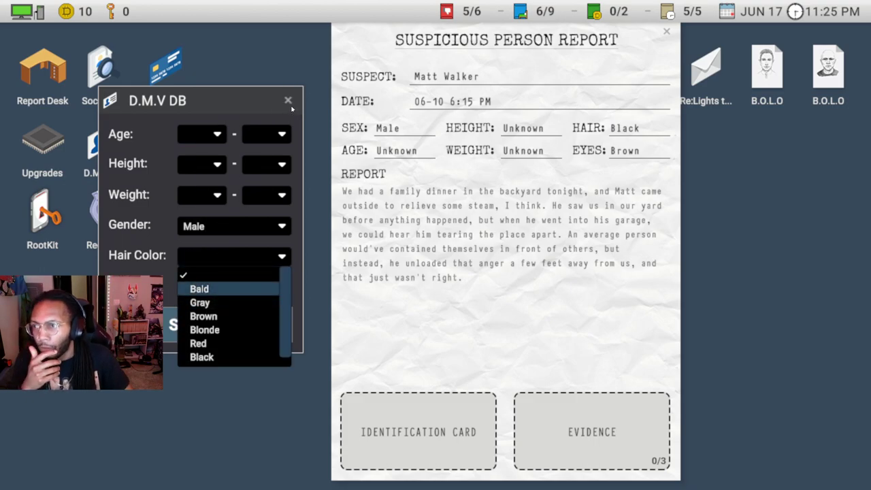
{"action": "left_click", "coordinate": [153, 239]}
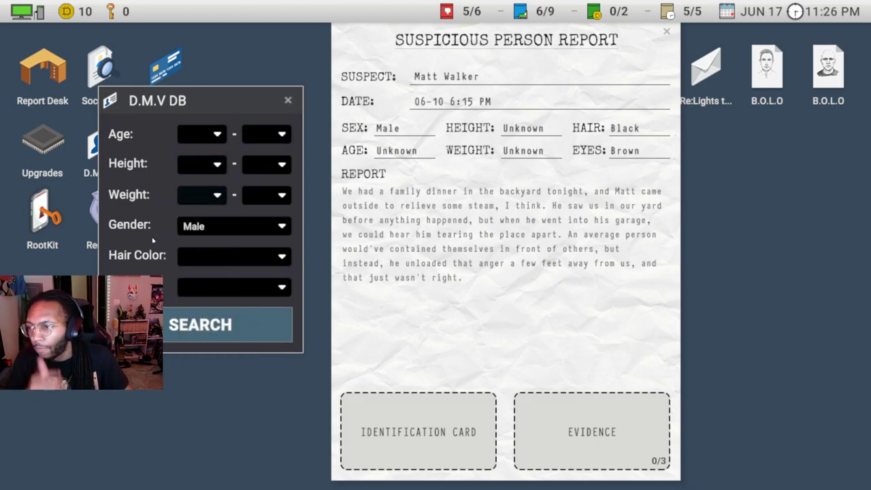
{"action": "left_click", "coordinate": [289, 101]}
{"action": "double_click", "coordinate": [185, 204]}
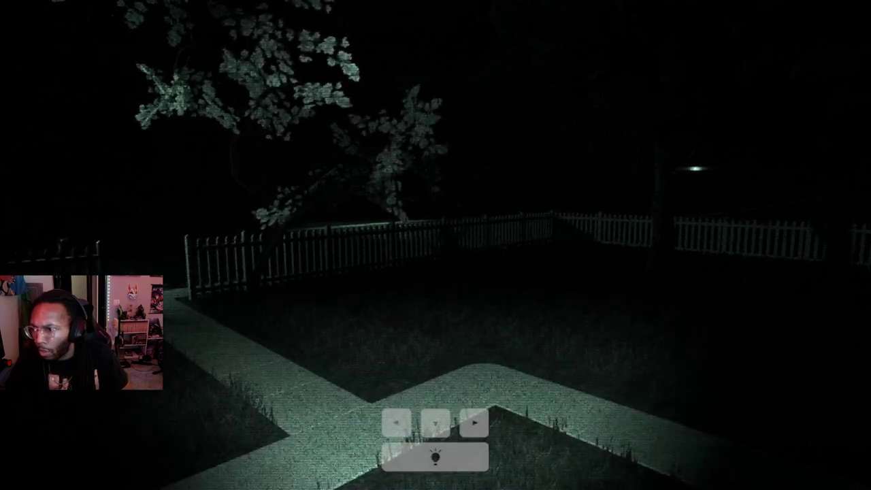
{"action": "key", "text": "Escape"}
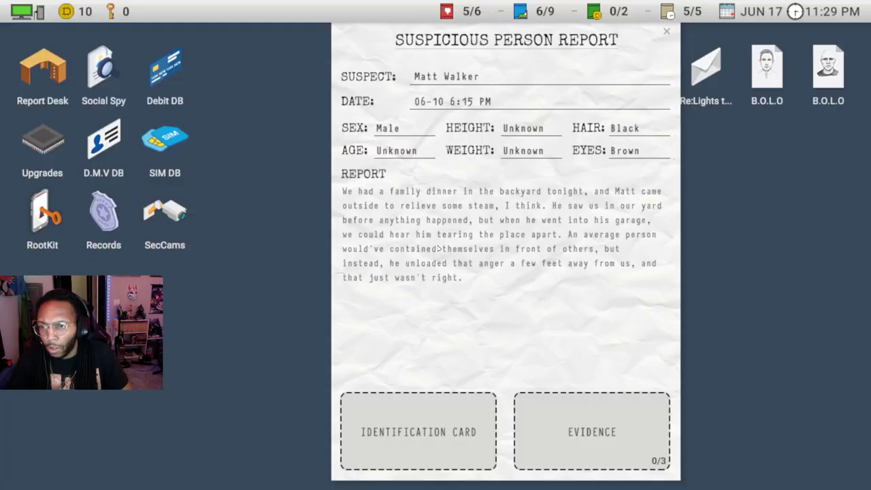